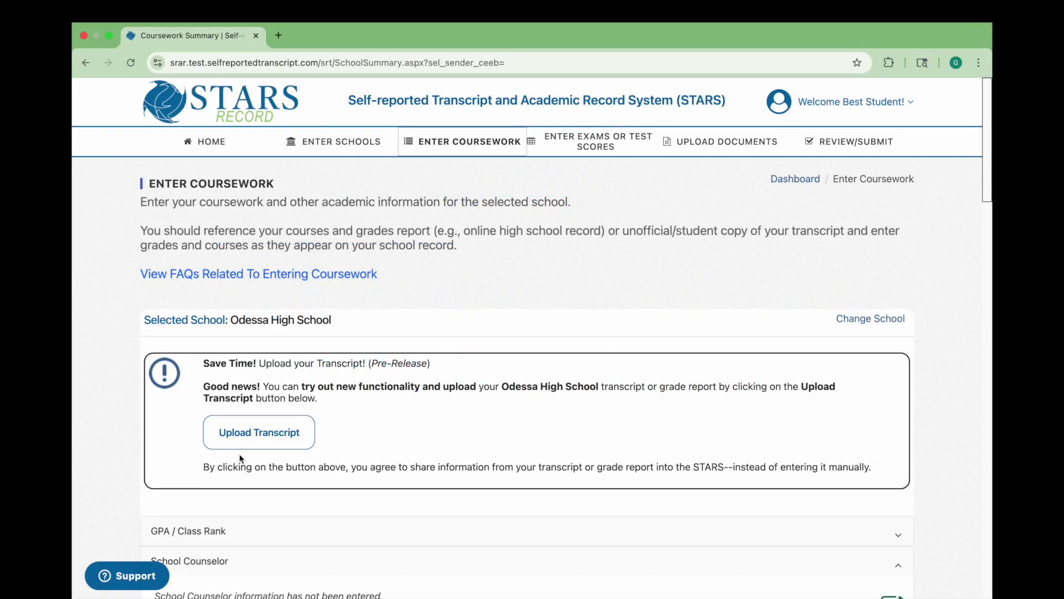
Attach transcript_for_OCR_video.png for EasyImport and scroll through the import preview.
click(244, 443)
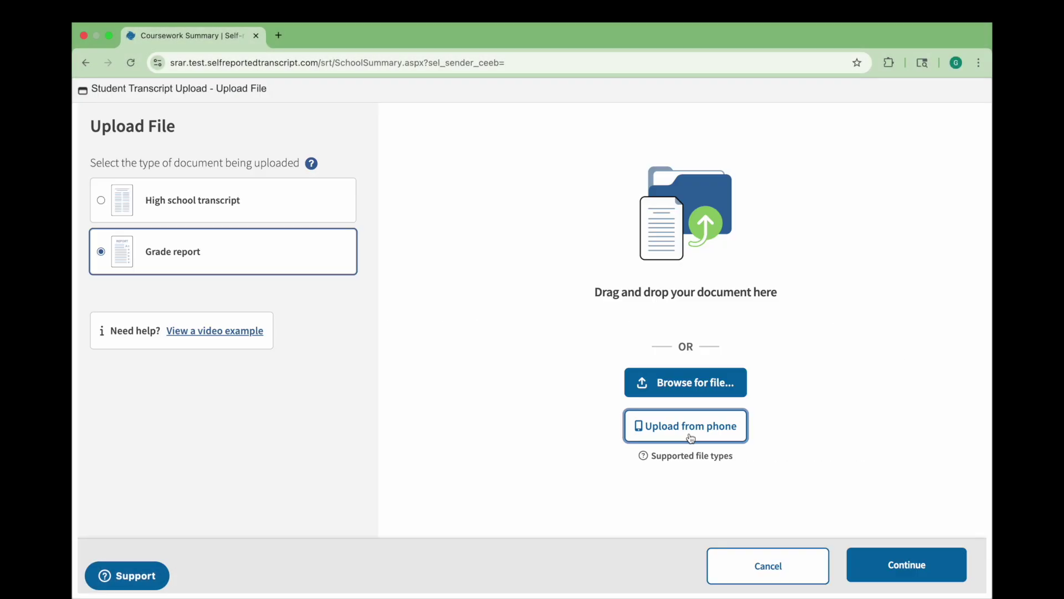
click(664, 381)
click(496, 253)
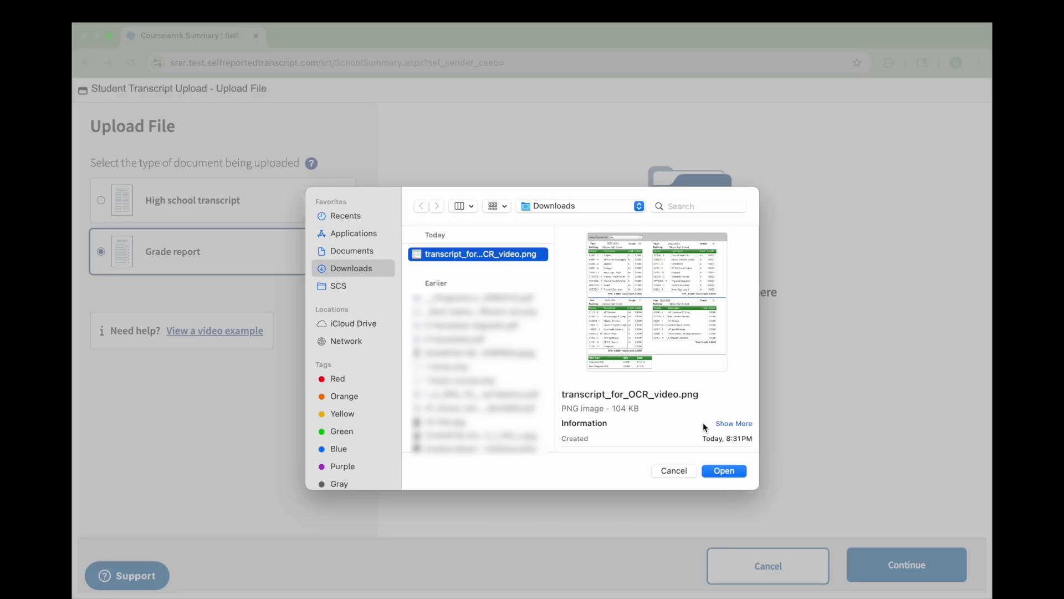
click(723, 470)
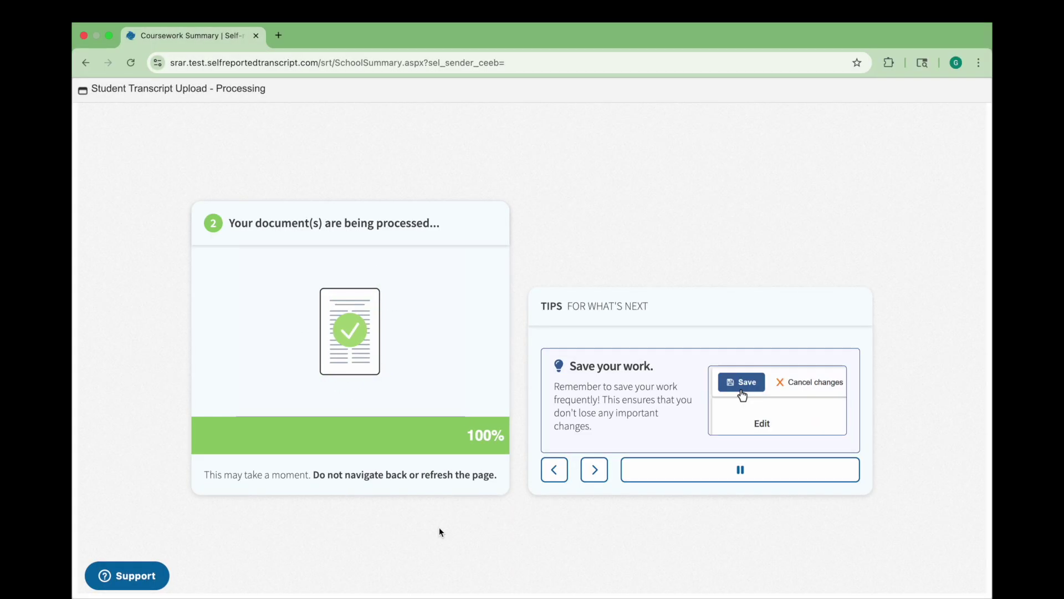
scroll(355, 333, down, 5)
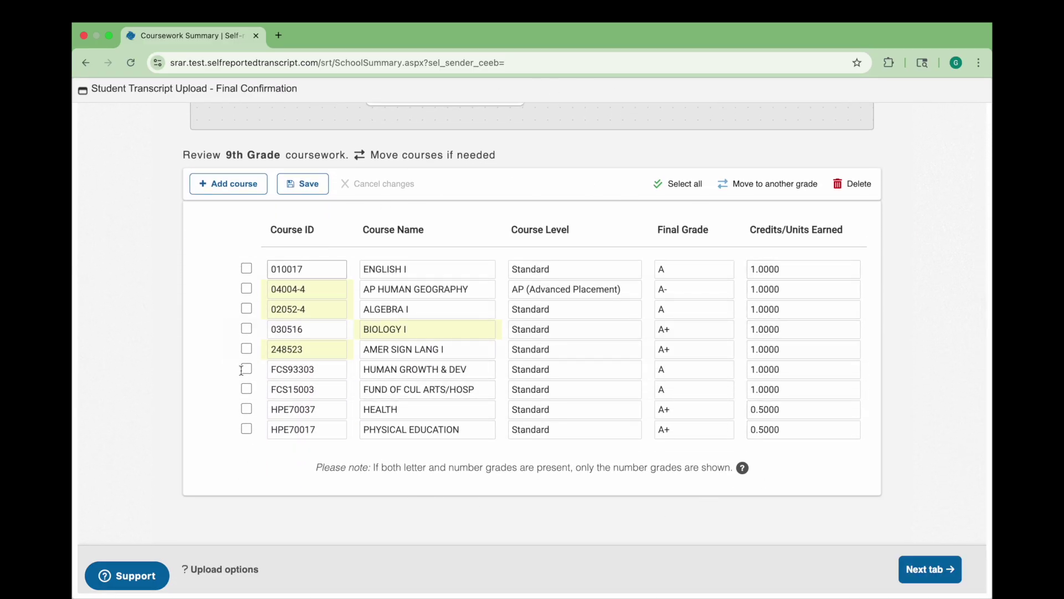
scroll(490, 379, down, 3)
scroll(490, 379, down, 3)
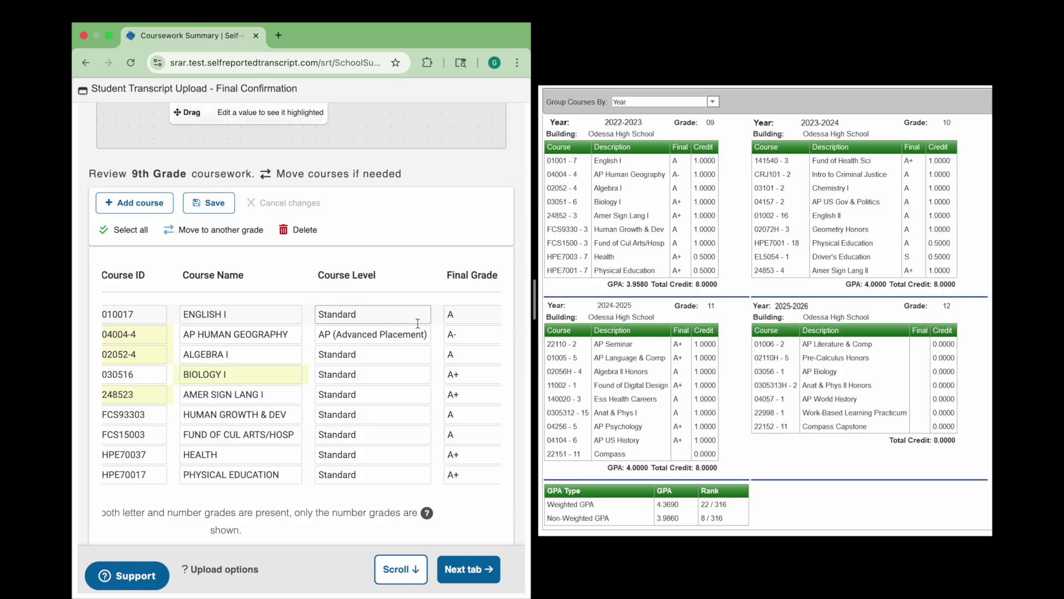
scroll(418, 323, right, 3)
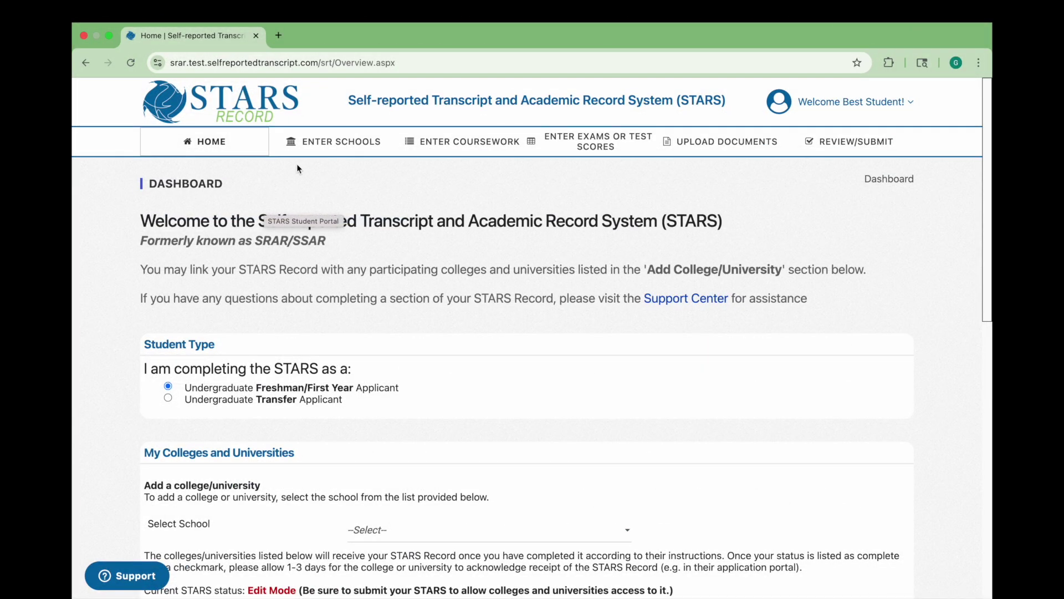
Review the Odessa High School entry with its 09/2022–06/2026 attendance, then proceed to coursework.
click(335, 145)
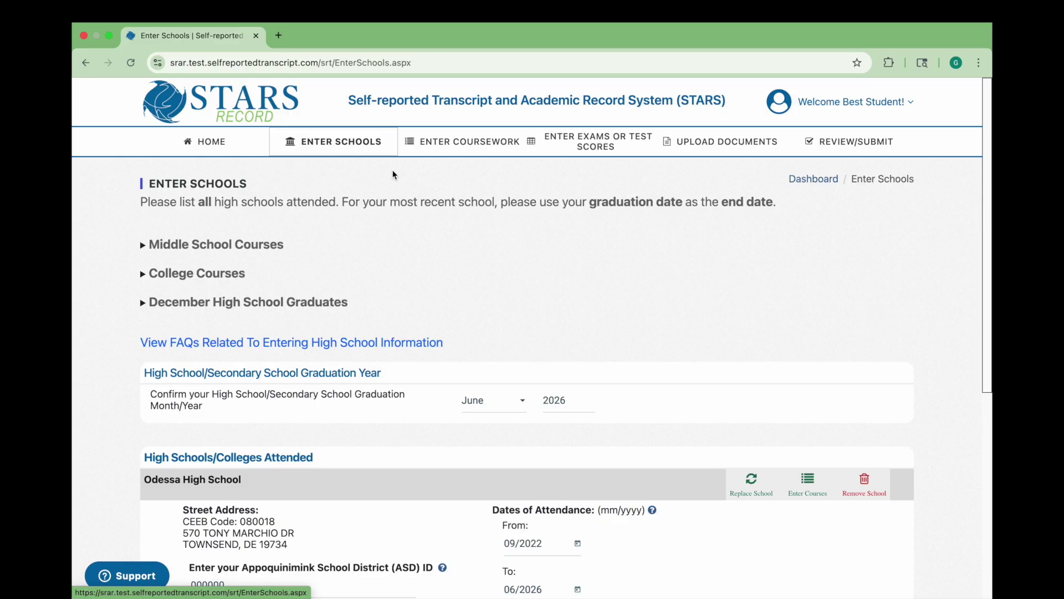
scroll(353, 231, down, 5)
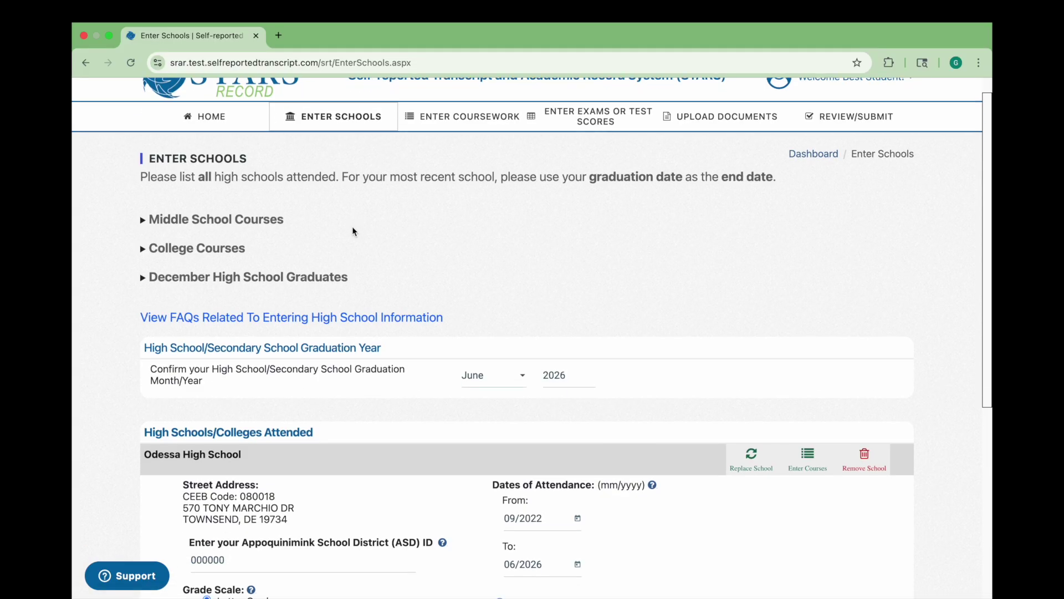
scroll(353, 231, down, 1)
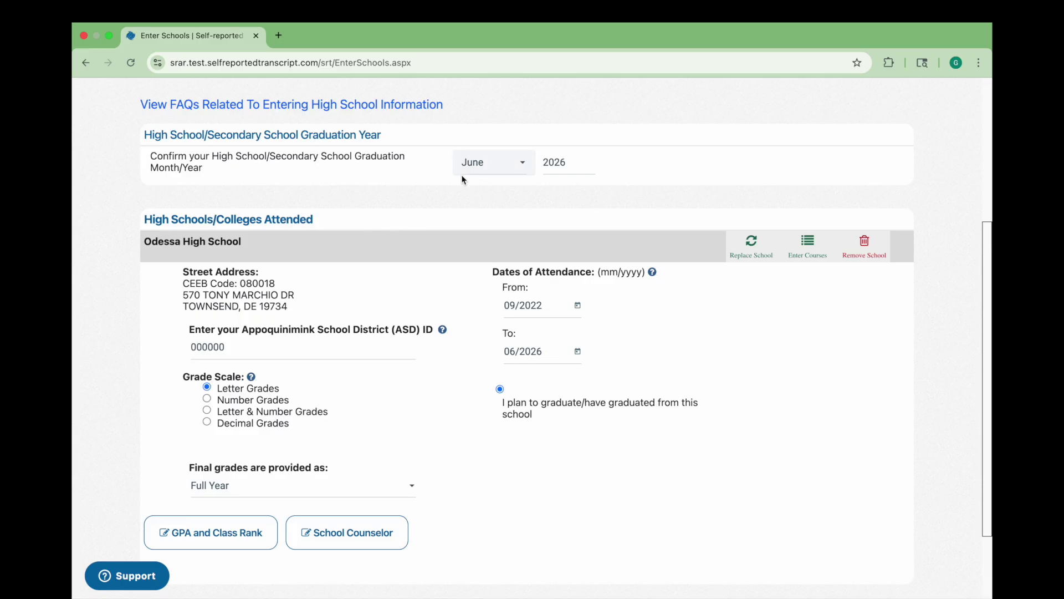
click(536, 173)
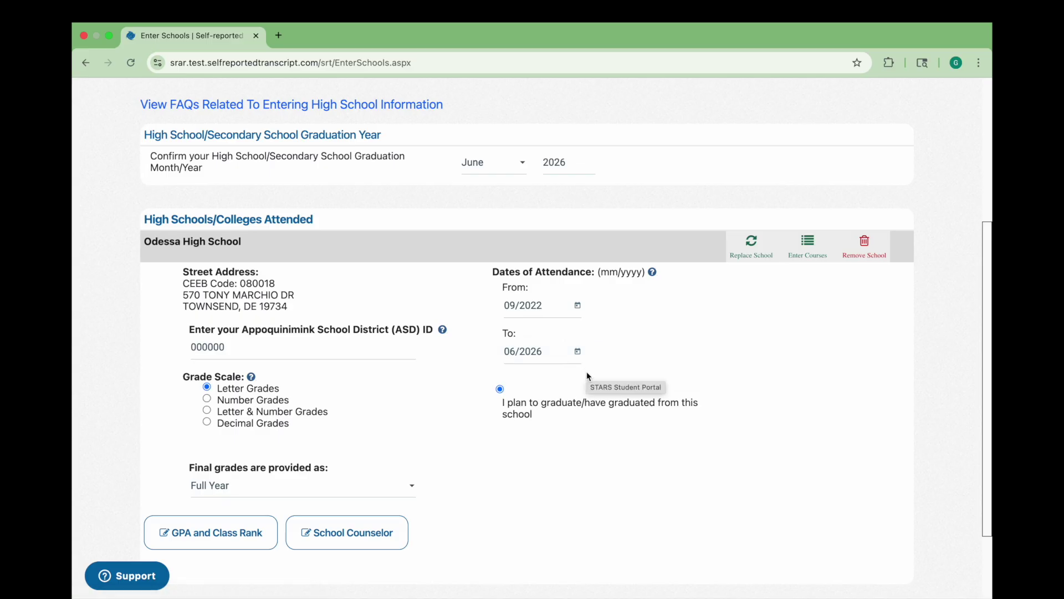
scroll(587, 375, down, 1)
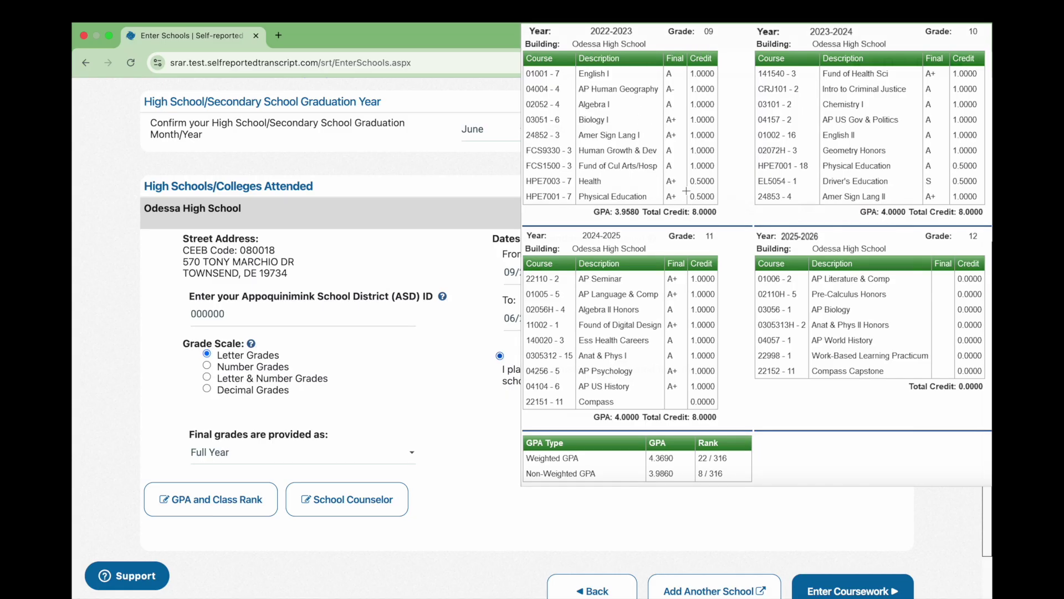
click(825, 591)
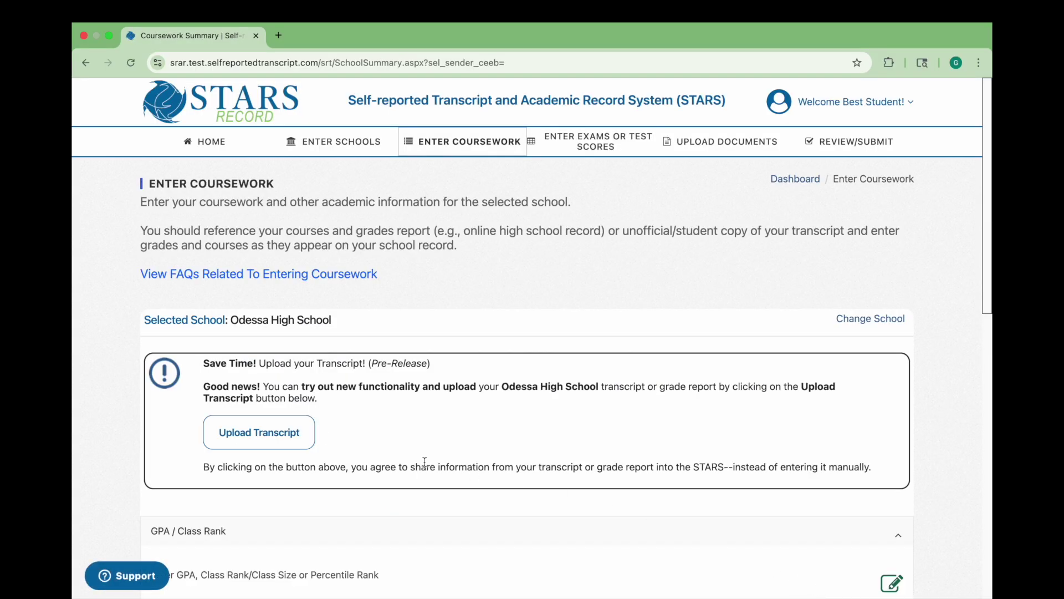
Begin an Odessa High School transcript upload and accept the accuracy notice.
scroll(372, 450, down, 3)
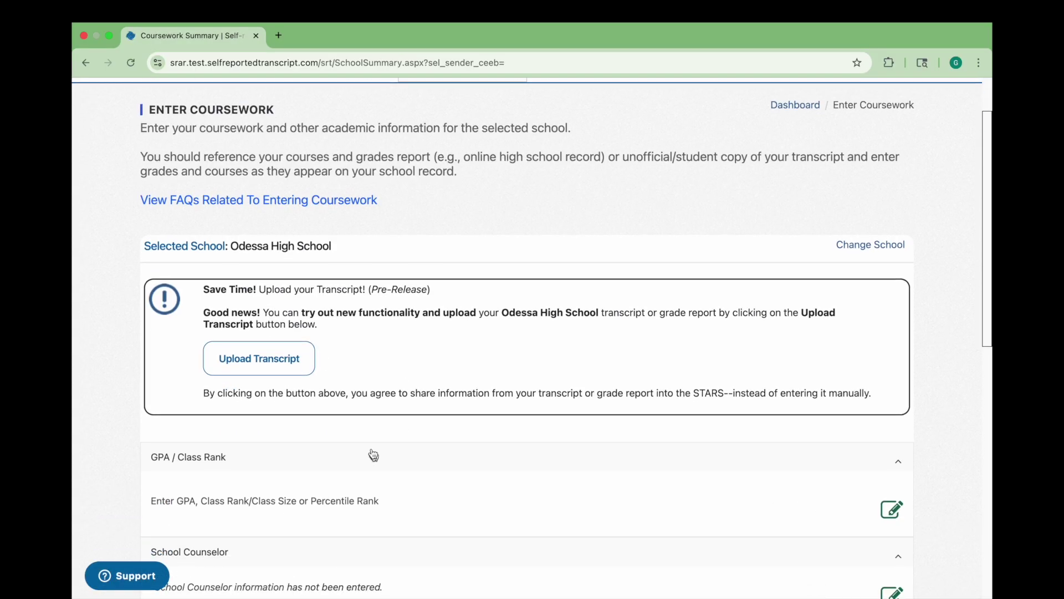
click(288, 363)
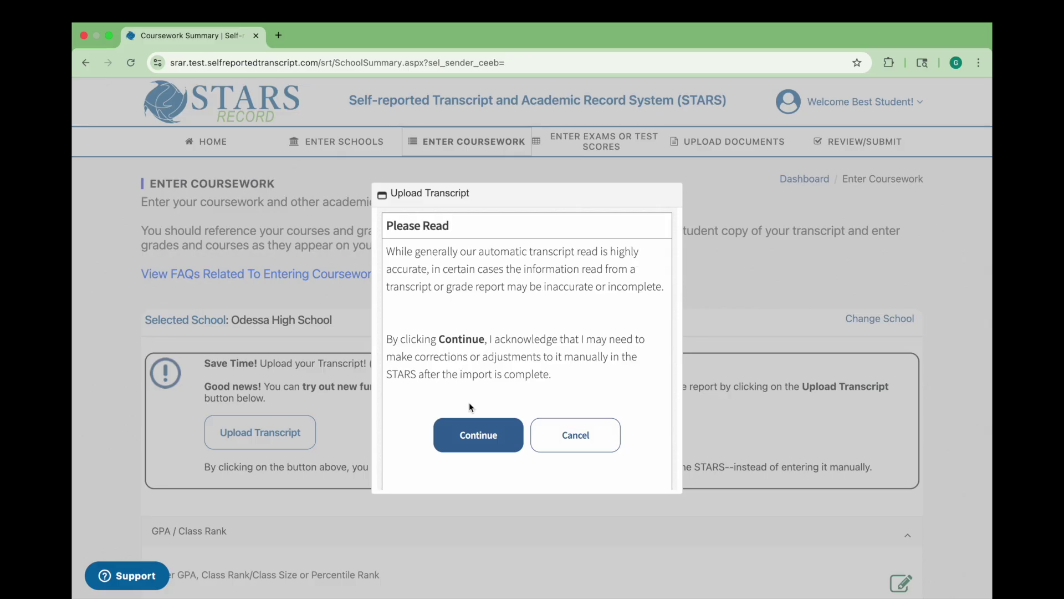
click(471, 440)
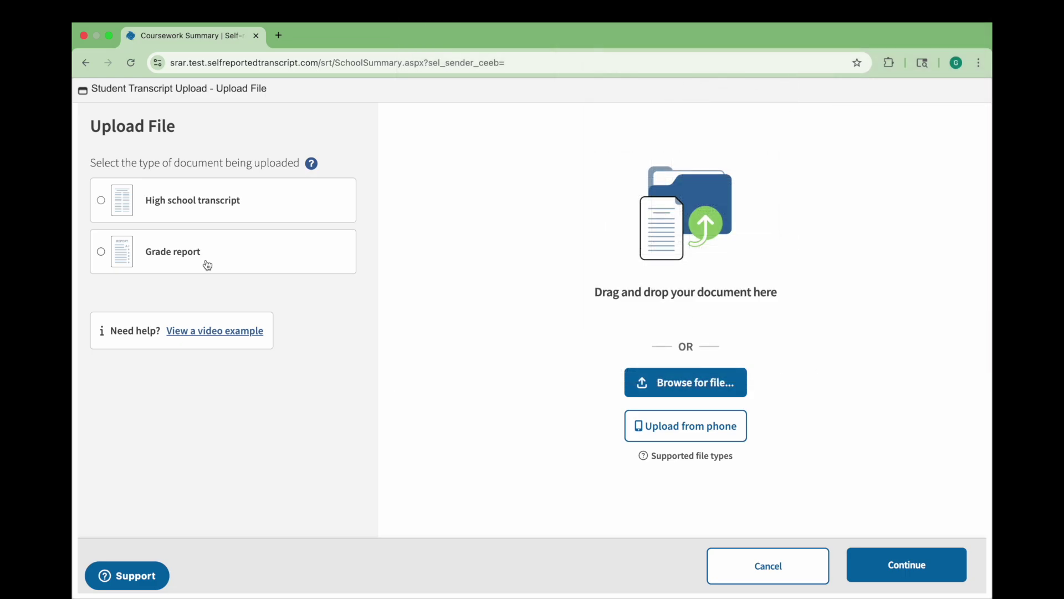
Upload transcript_for_OCR_video.png as a grade report and continue to its confirmation preview.
click(208, 265)
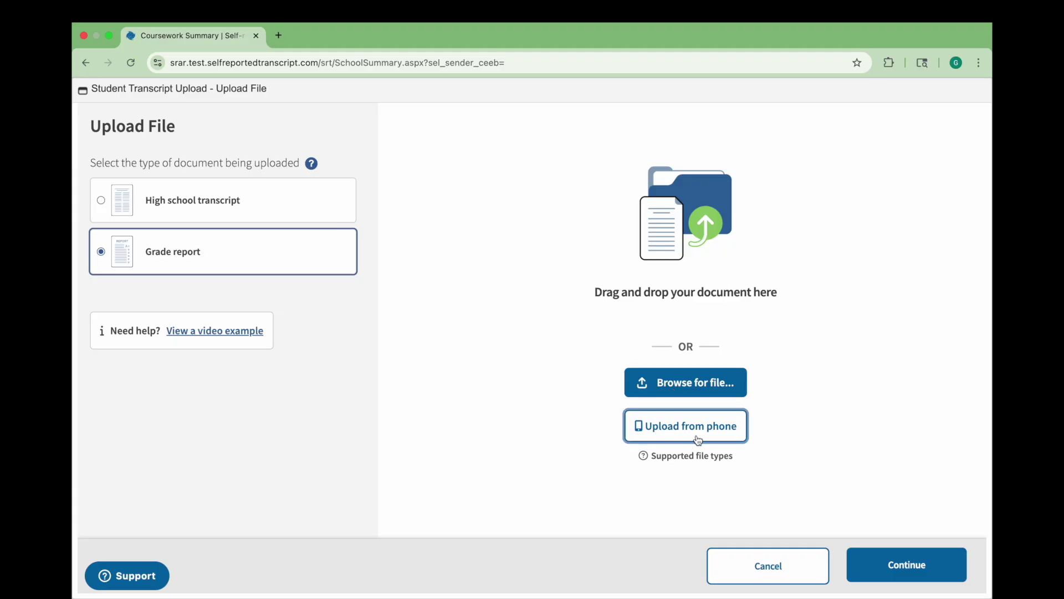
click(667, 382)
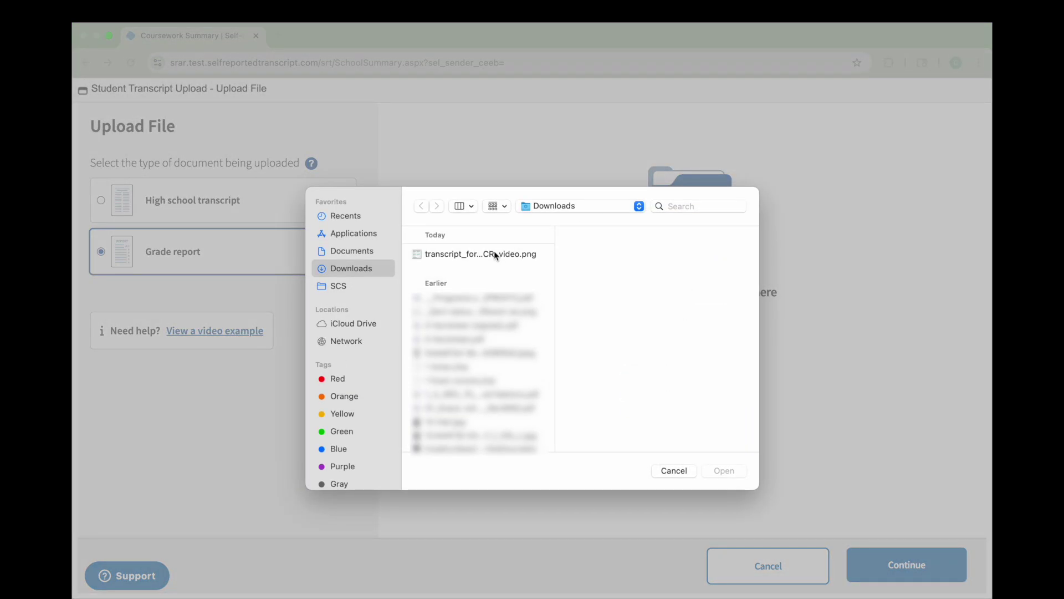
click(494, 253)
click(717, 471)
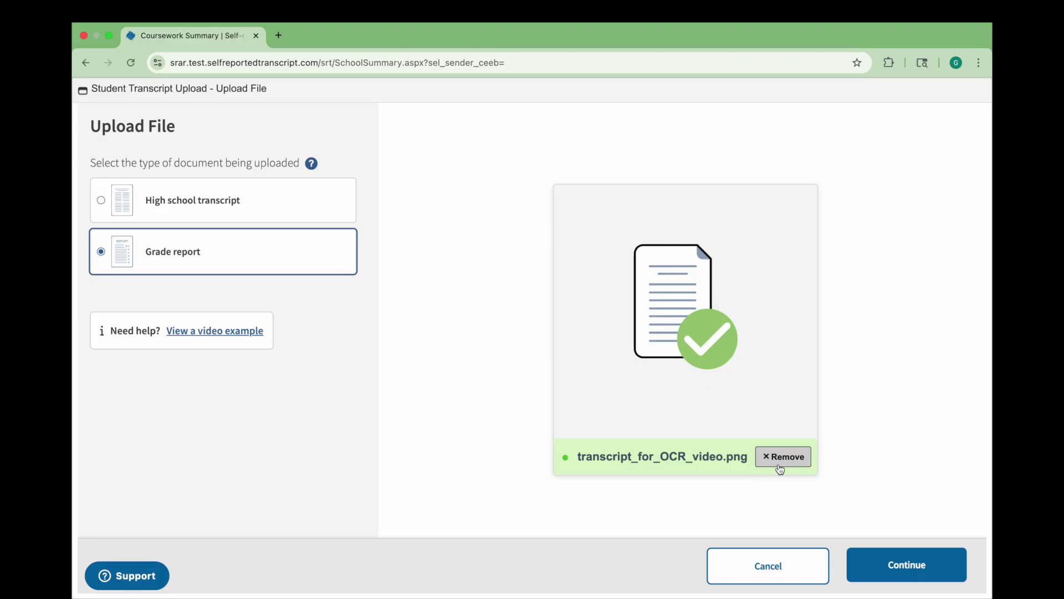
click(893, 577)
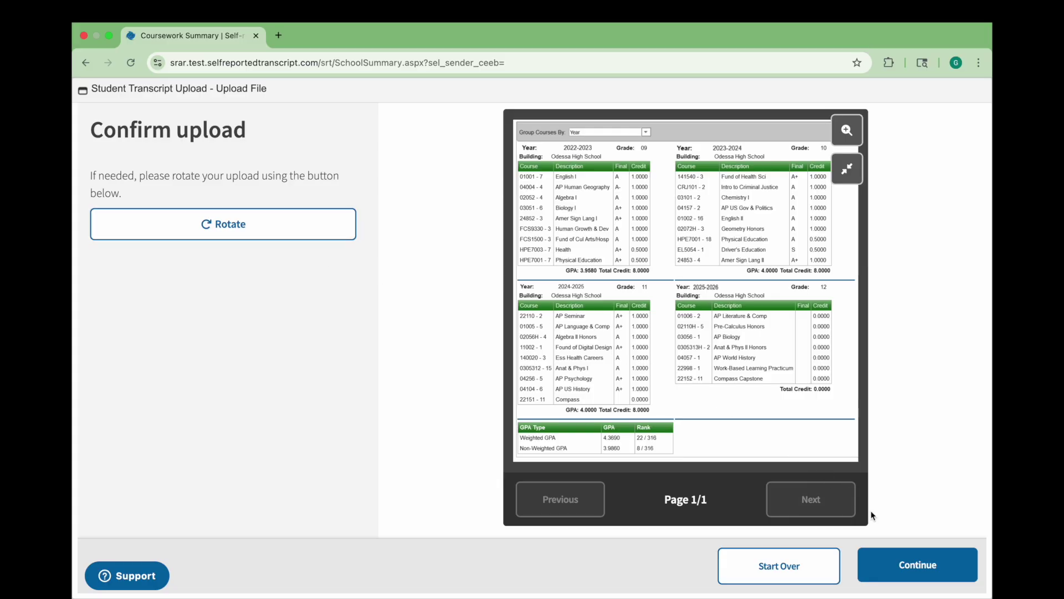
Submit the confirmed grade report for processing, browsing tips while it runs.
click(887, 557)
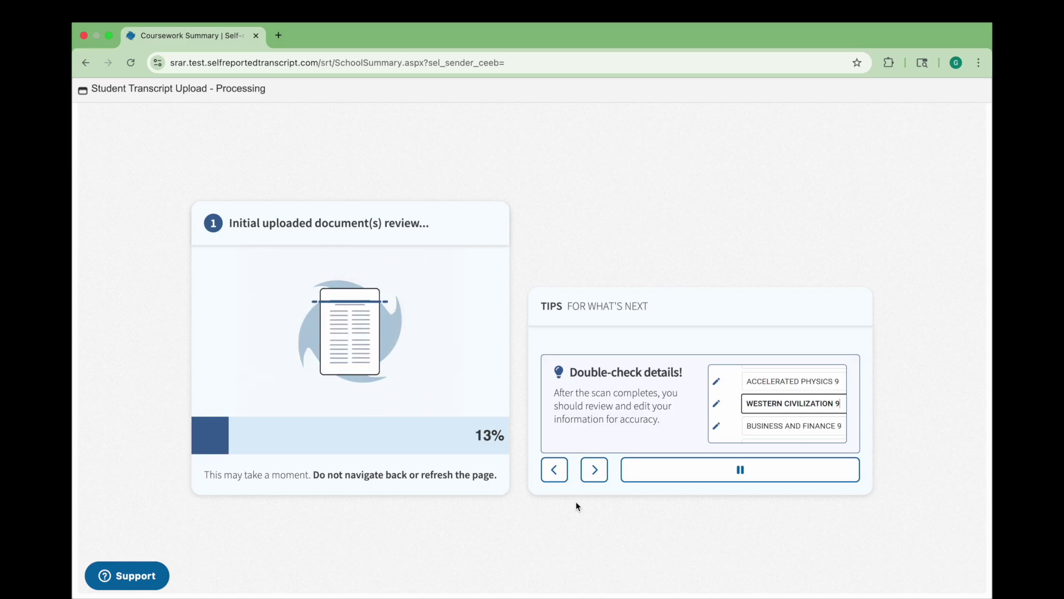
click(595, 473)
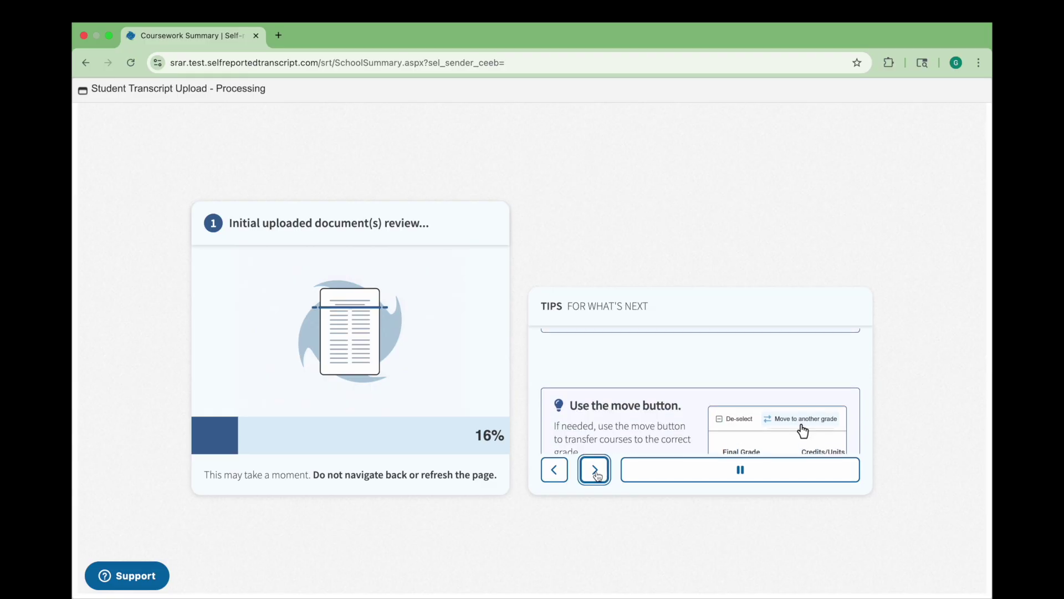
click(595, 473)
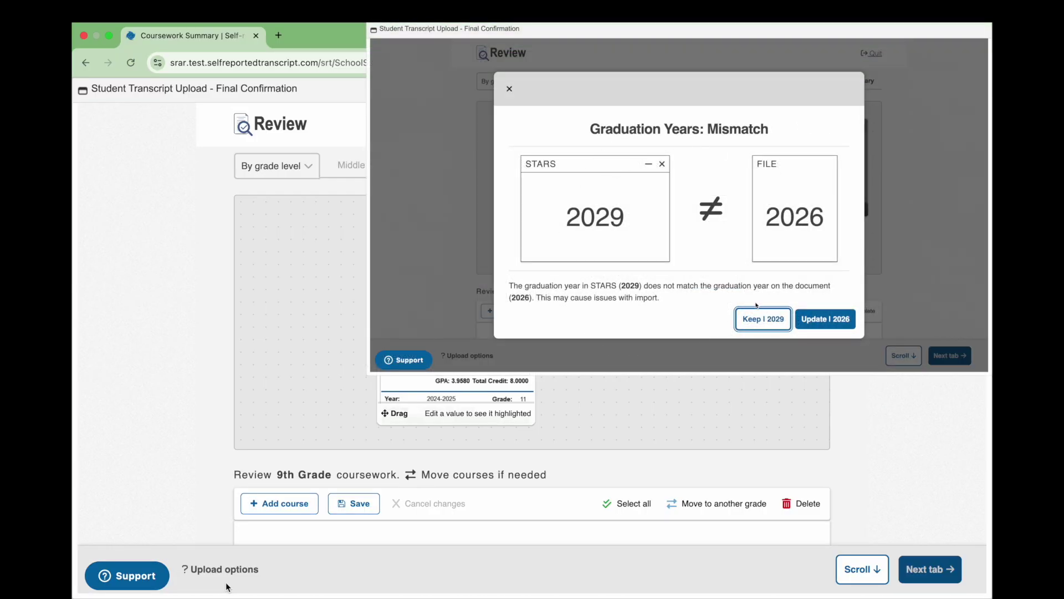
Resolve the graduation-year mismatch by setting the STARS graduation year to 2026.
click(806, 320)
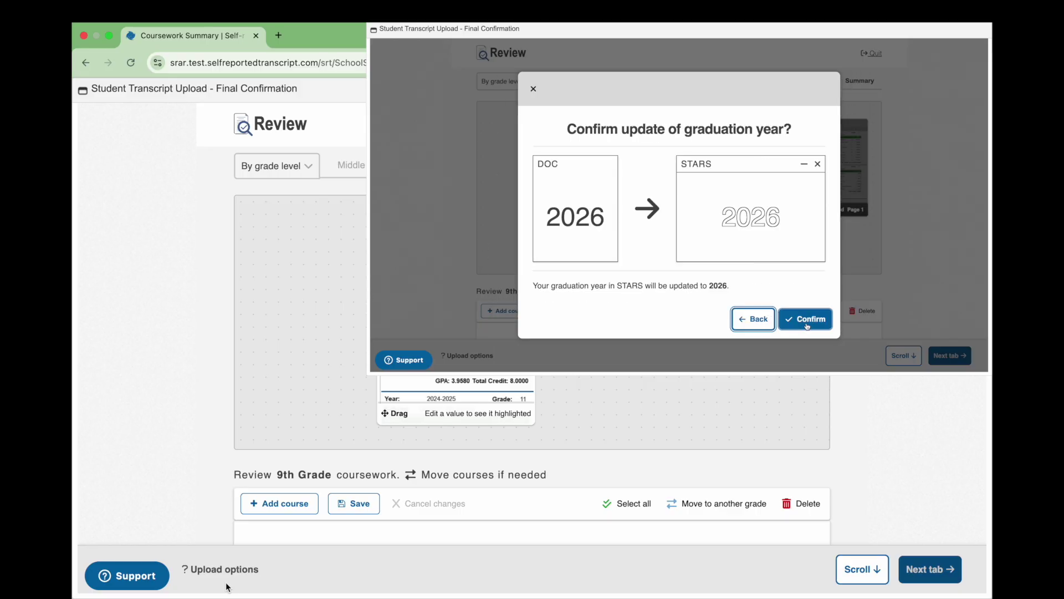
click(806, 322)
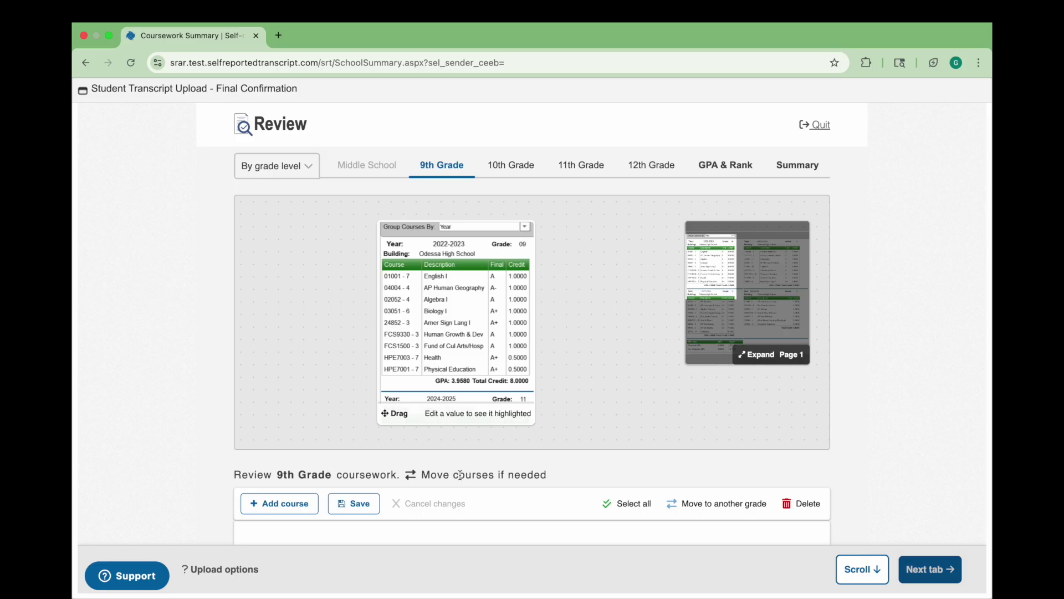
scroll(460, 475, down, 6)
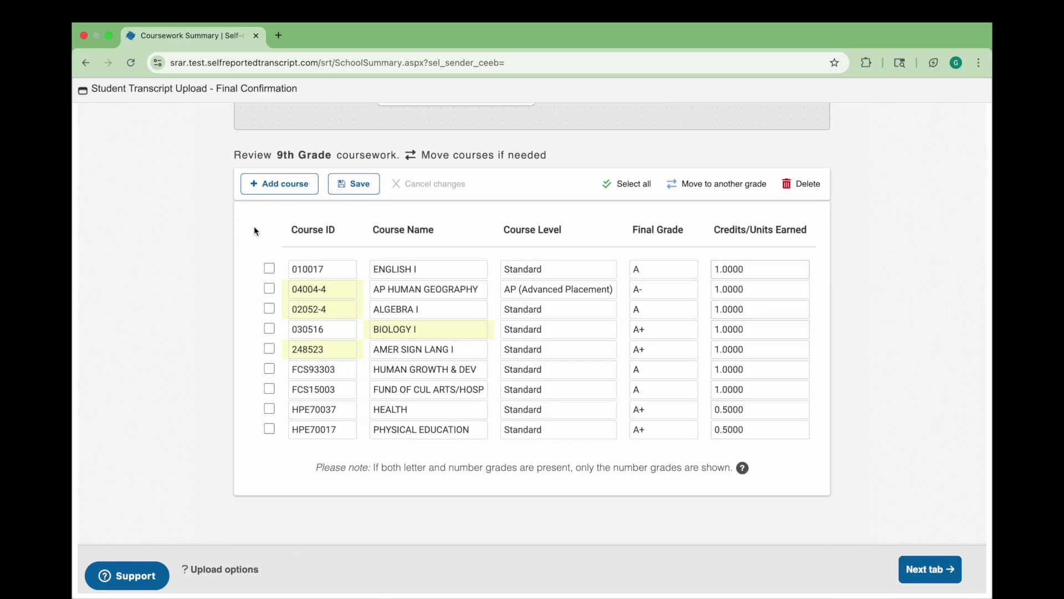
scroll(622, 428, up, 6)
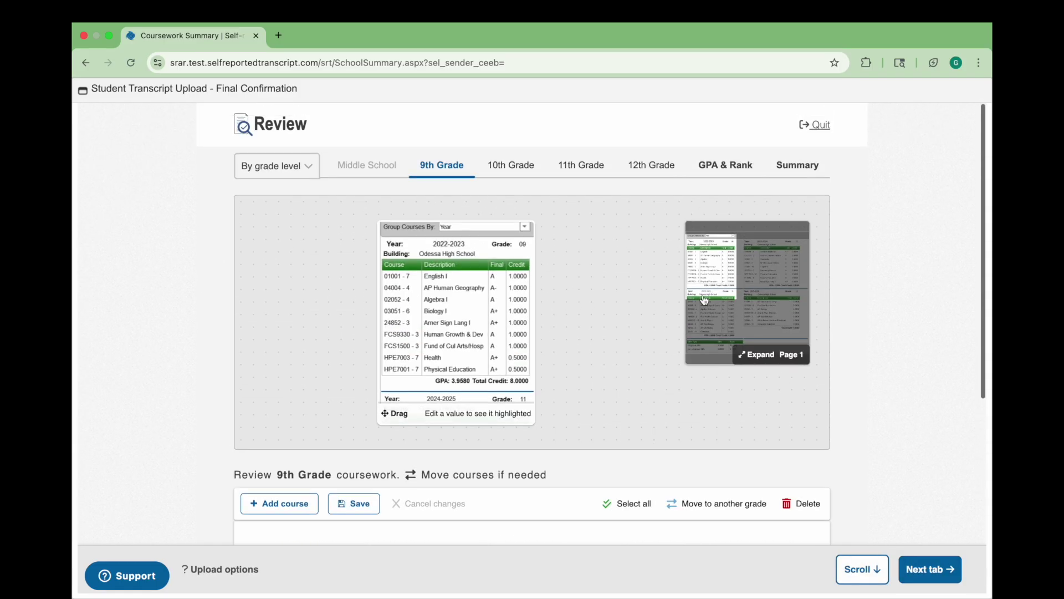
Check the GPA & Rank review: 3.9860 unweighted and 4.3690 weighted GPA.
click(727, 165)
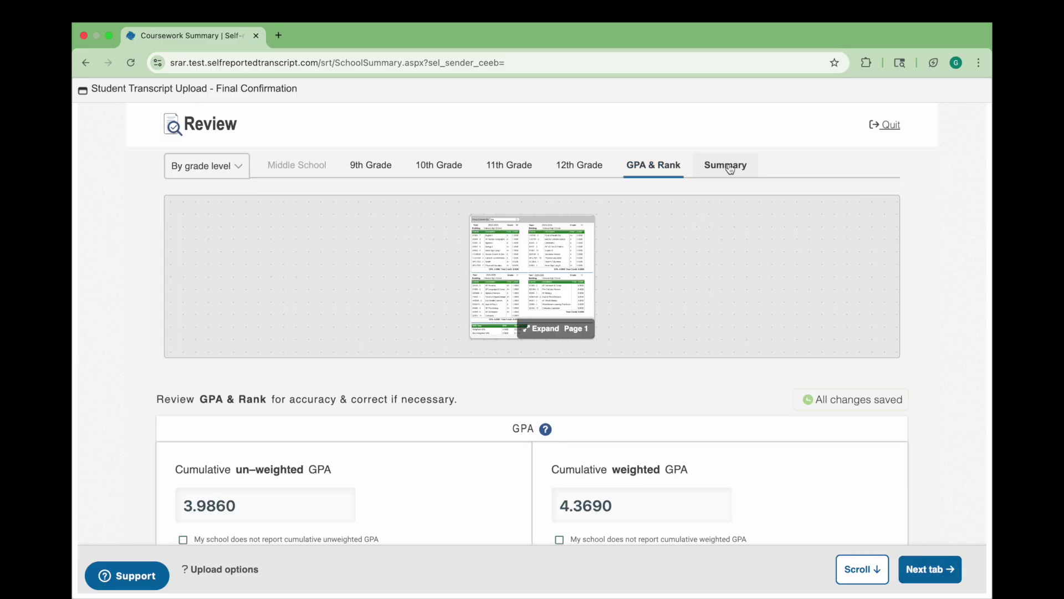
scroll(545, 357, down, 6)
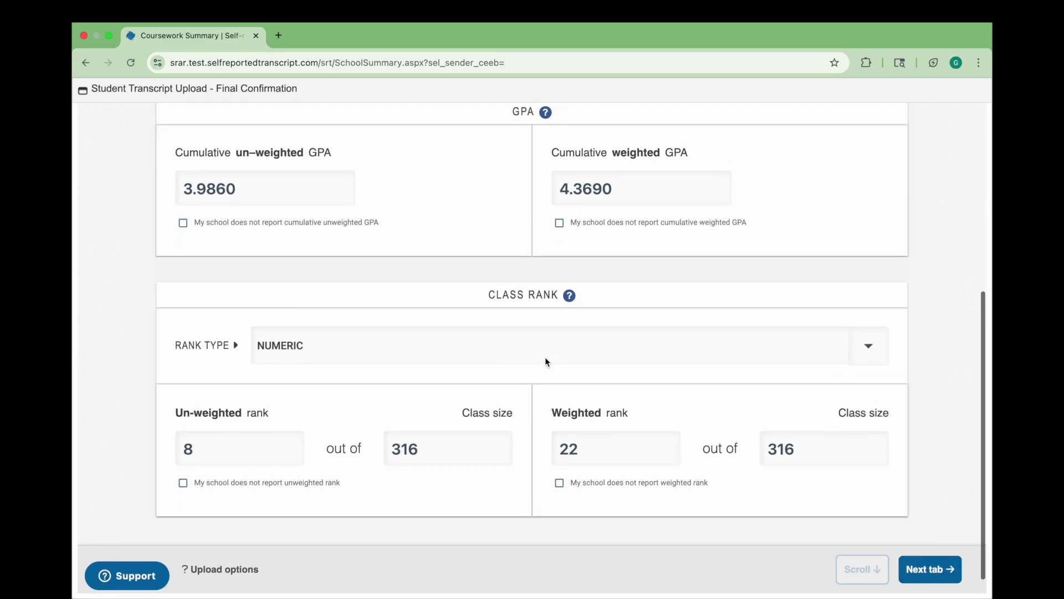
scroll(545, 361, up, 6)
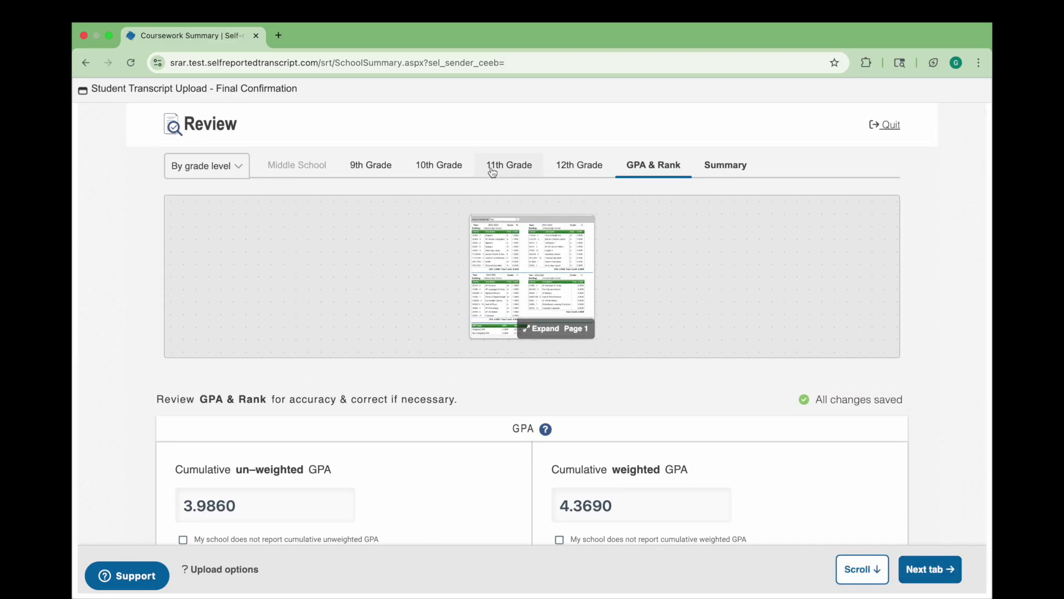
Keep the review grouping unchanged and rename 9th Grade ENGLISH I to ENGLISH 9, saving it.
click(237, 167)
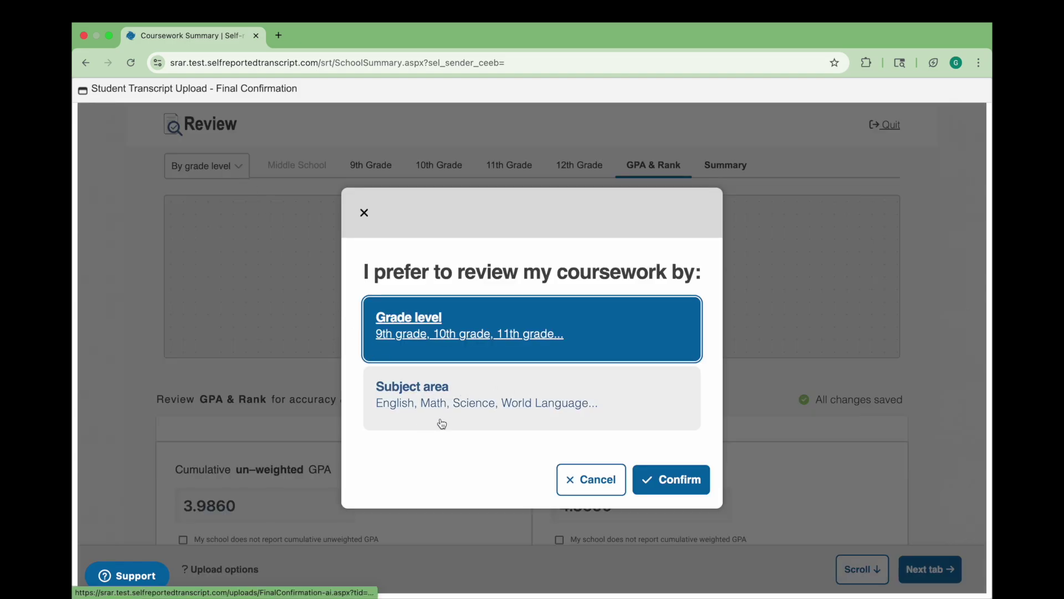
click(582, 489)
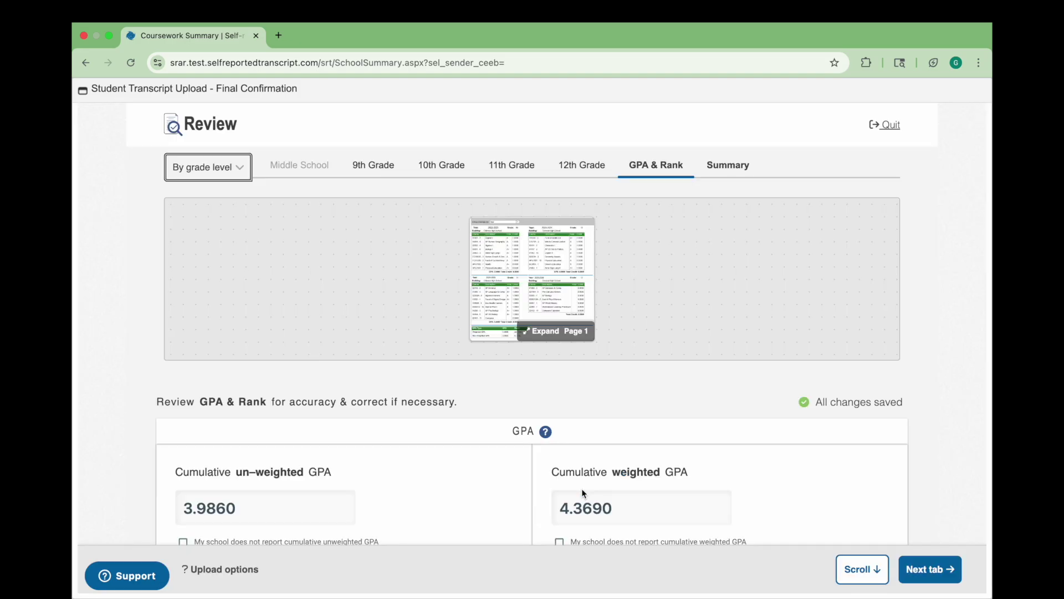
click(353, 168)
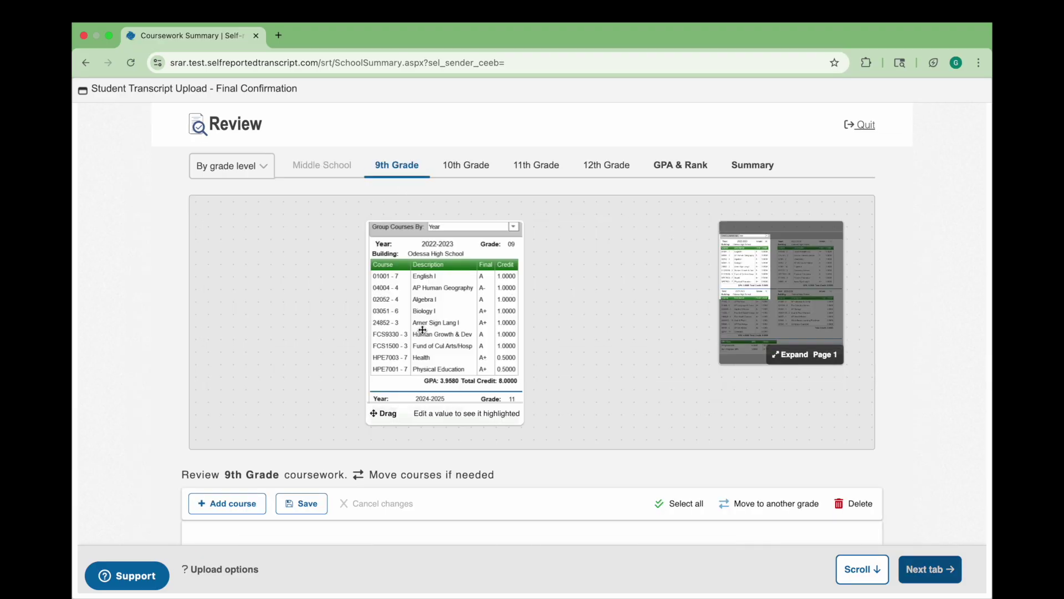
scroll(421, 330, down, 6)
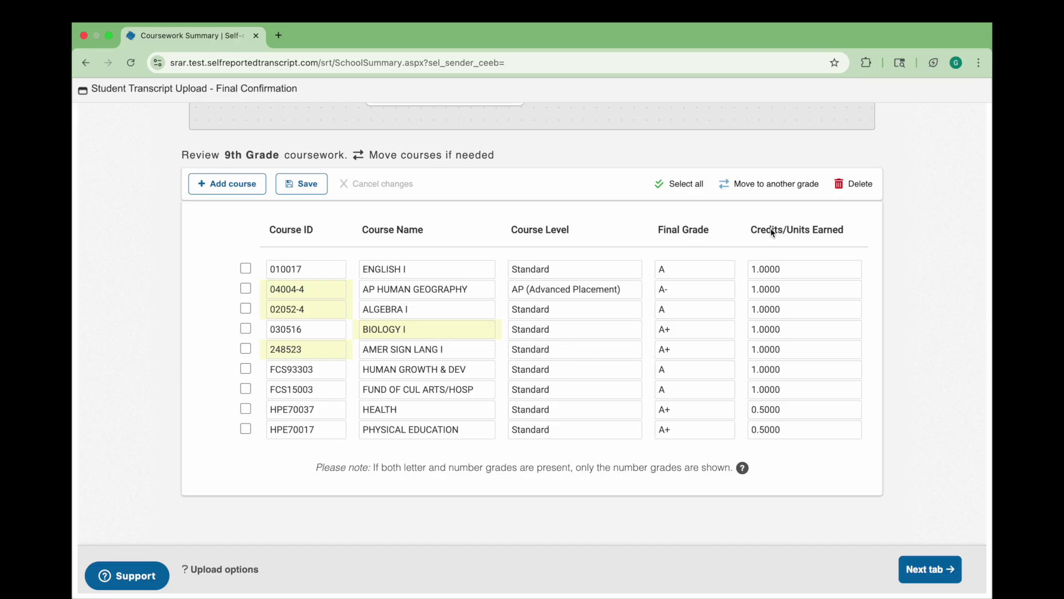
click(413, 270)
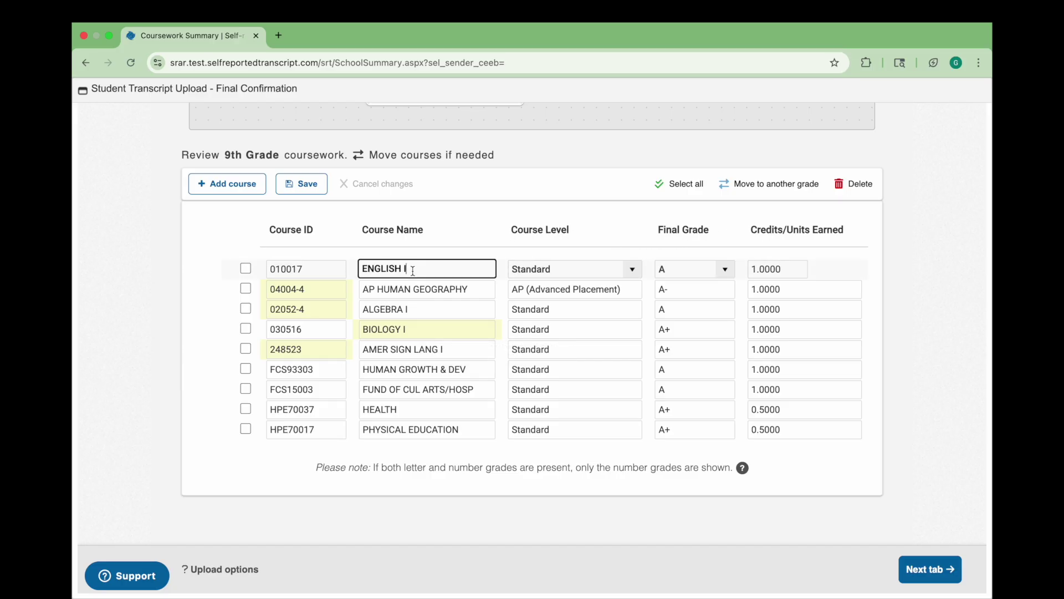
click(302, 184)
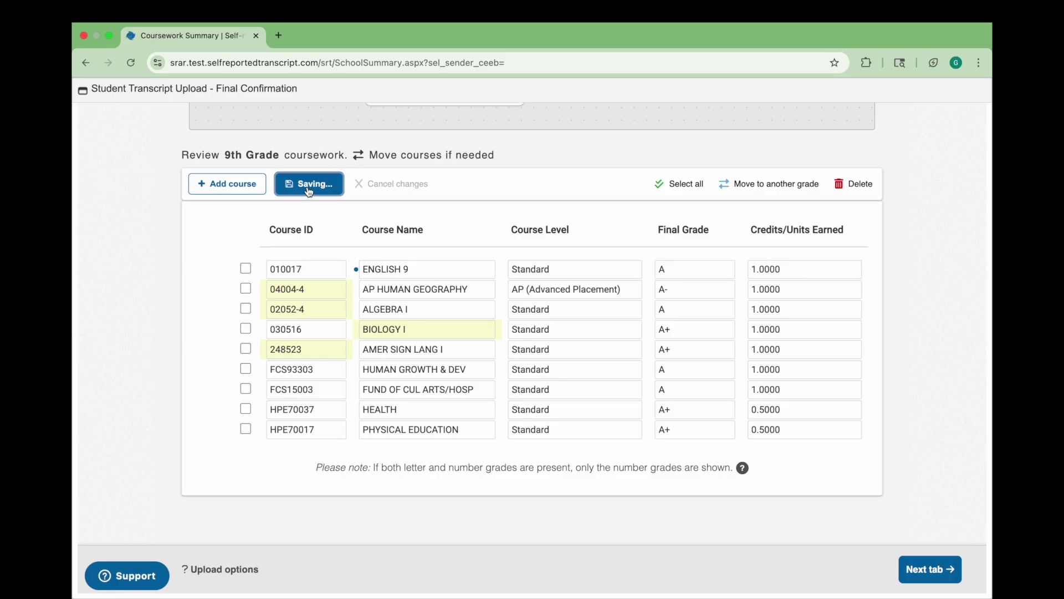
Move the 11th Grade AP PSYCHOLOGY course into 12th Grade.
scroll(400, 205, up, 6)
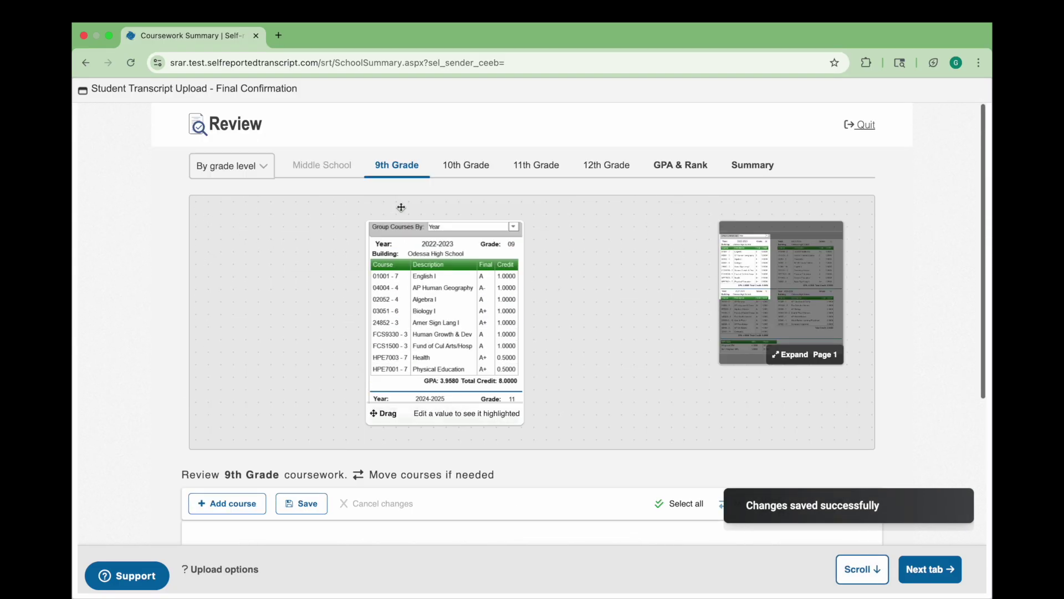
click(470, 165)
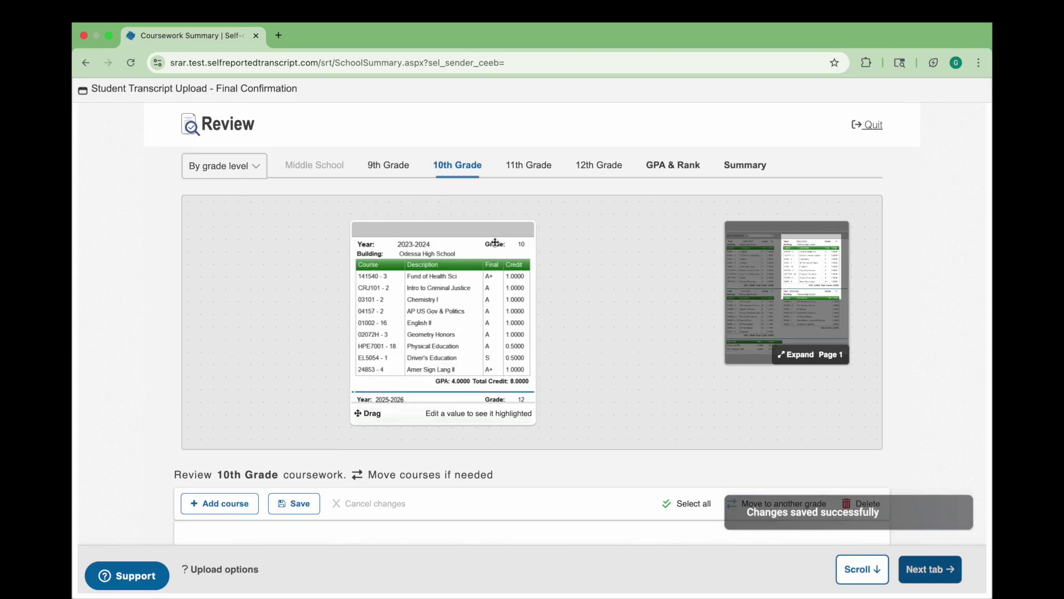
scroll(498, 333, down, 4)
scroll(497, 333, up, 4)
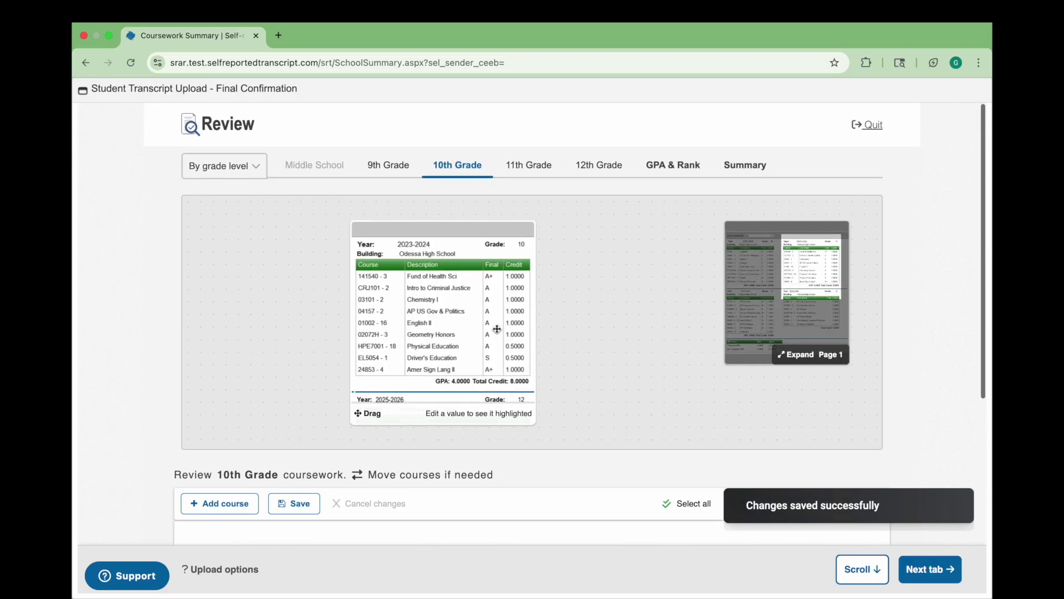
click(528, 165)
scroll(414, 368, down, 4)
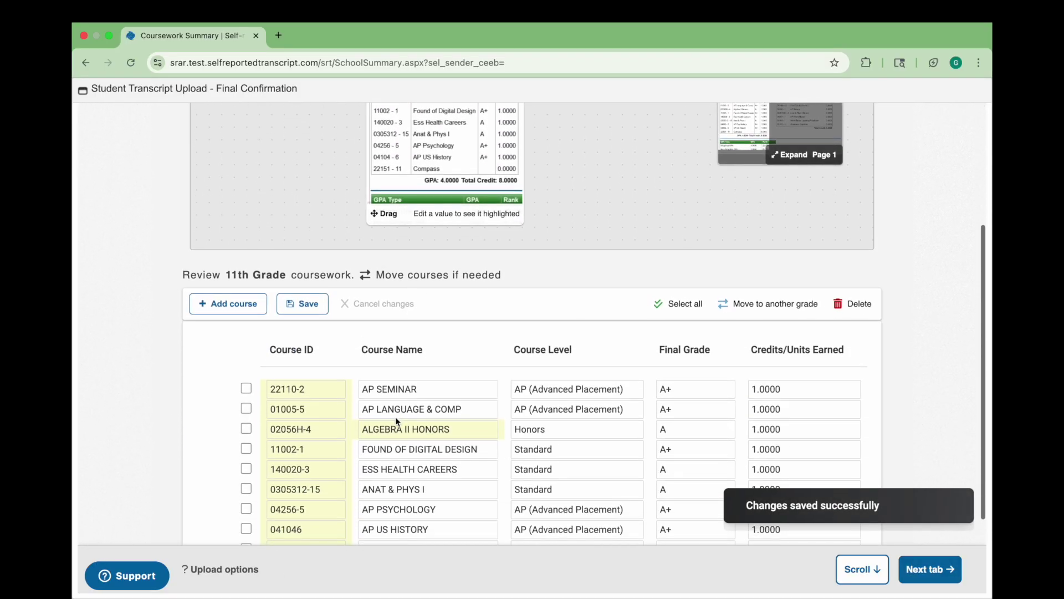
click(246, 464)
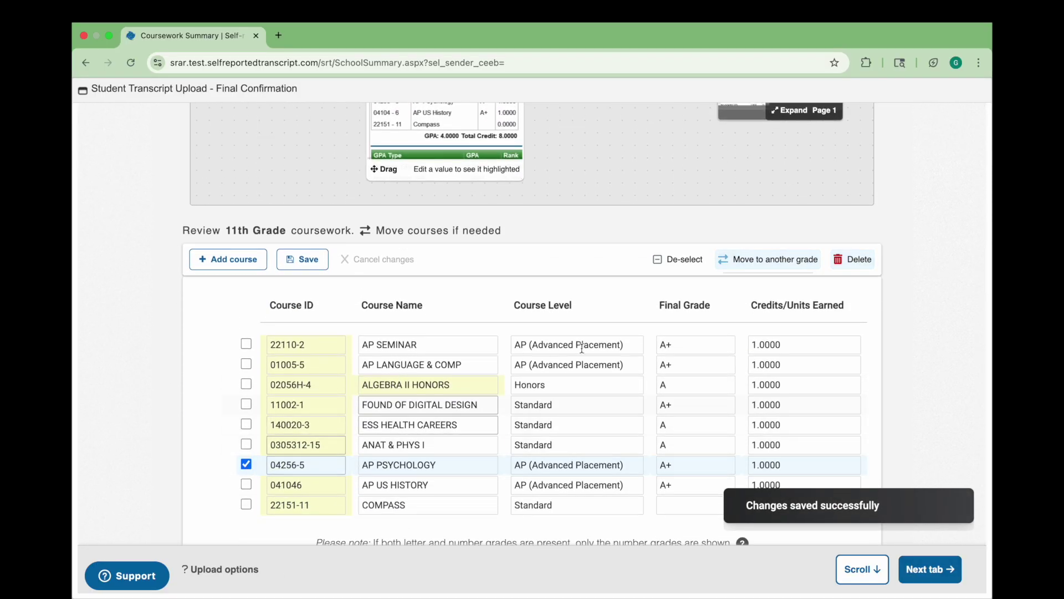
click(752, 265)
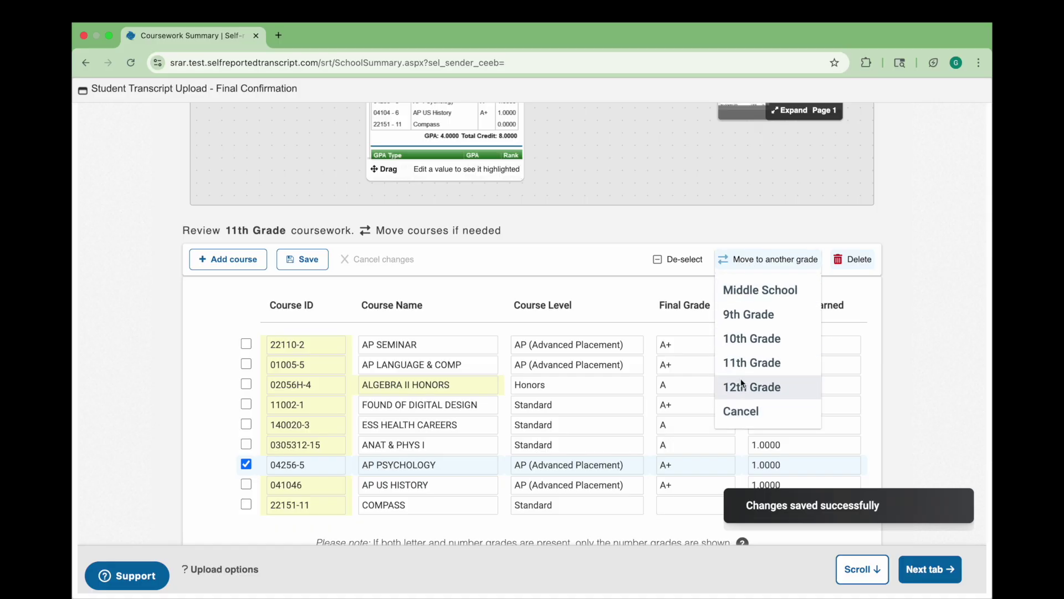
click(740, 385)
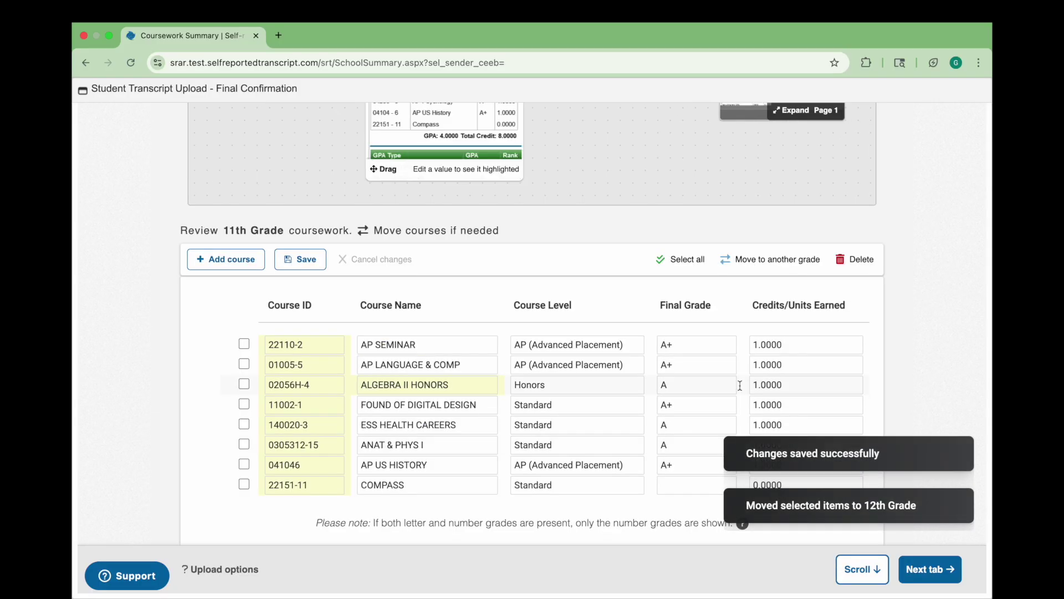
Delete the 11th Grade AP SEMINAR course and switch to the 12th Grade coursework.
click(231, 261)
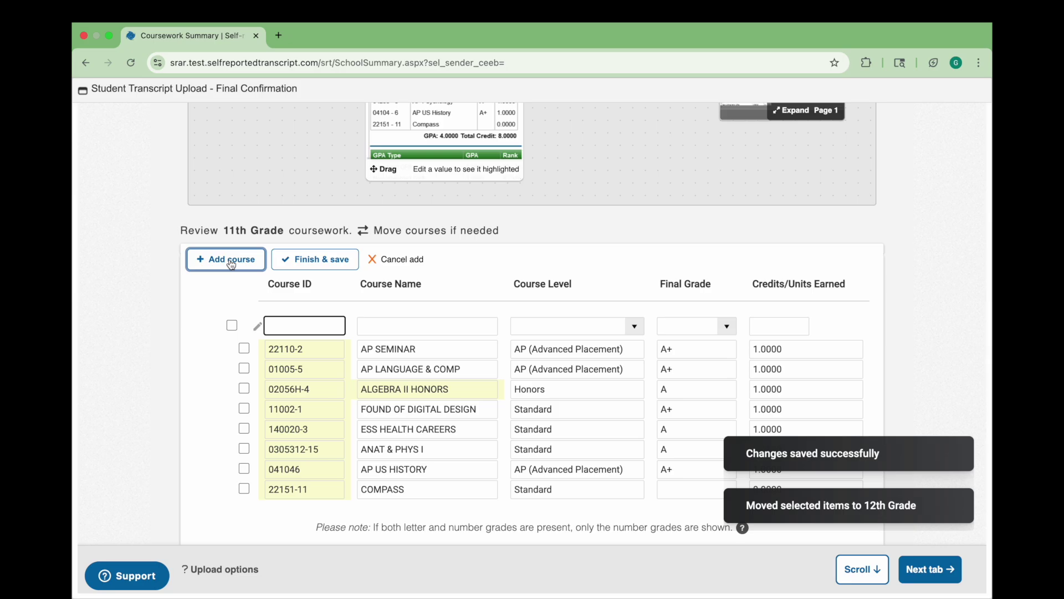
click(395, 259)
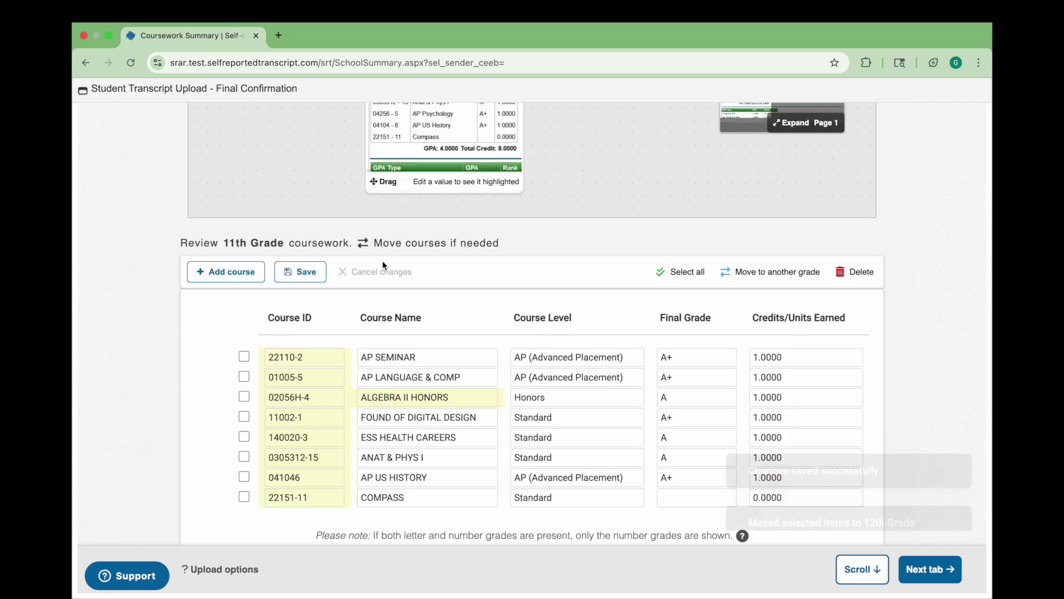
click(849, 273)
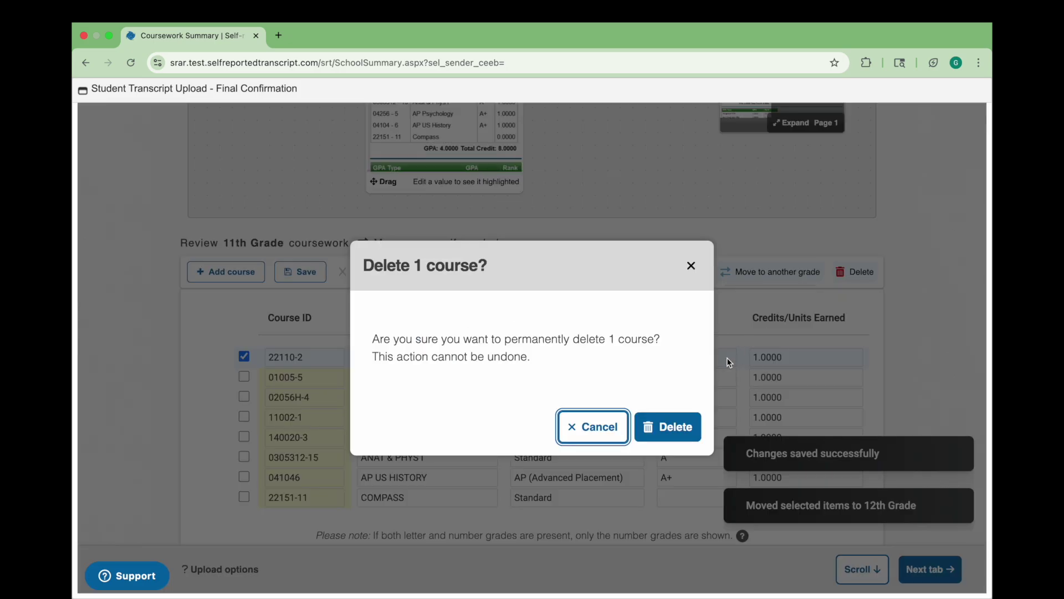
click(668, 426)
scroll(675, 365, up, 5)
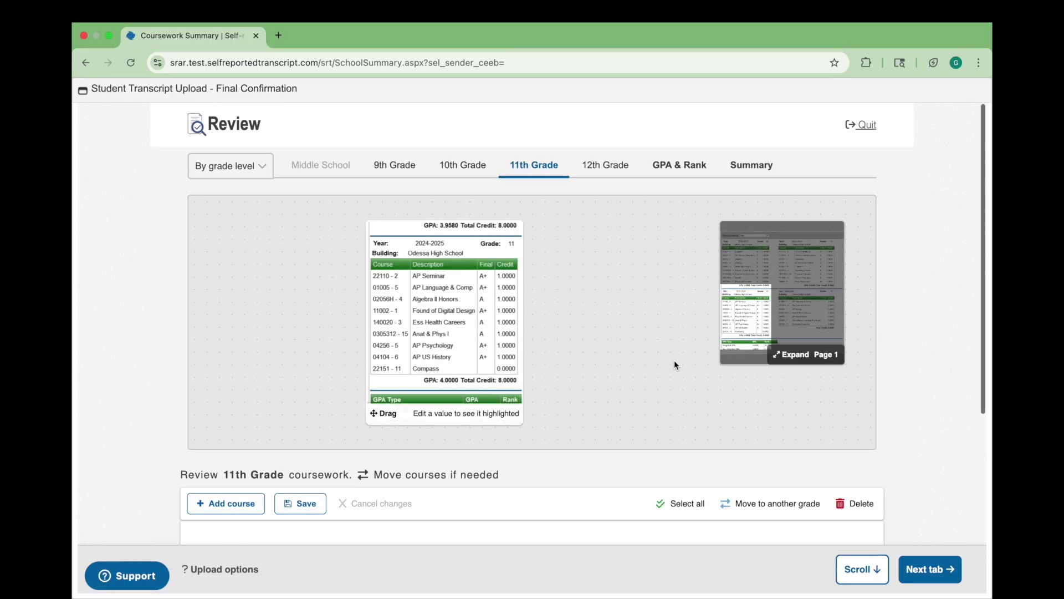
click(596, 161)
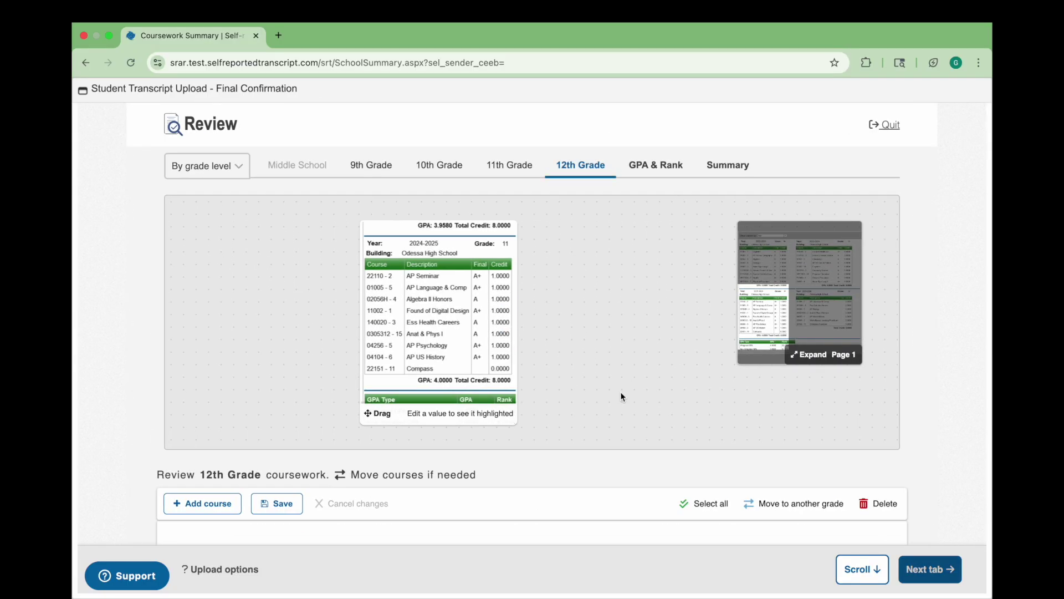
Change AP Psychology's 12th-grade final grade from A+ to IP and save.
scroll(621, 396, down, 5)
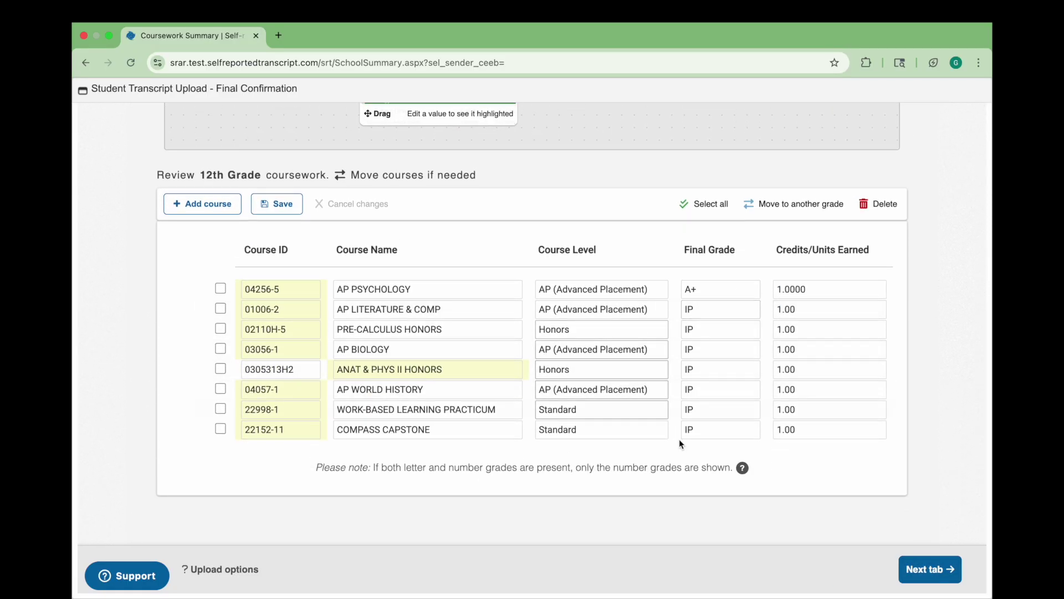
click(711, 287)
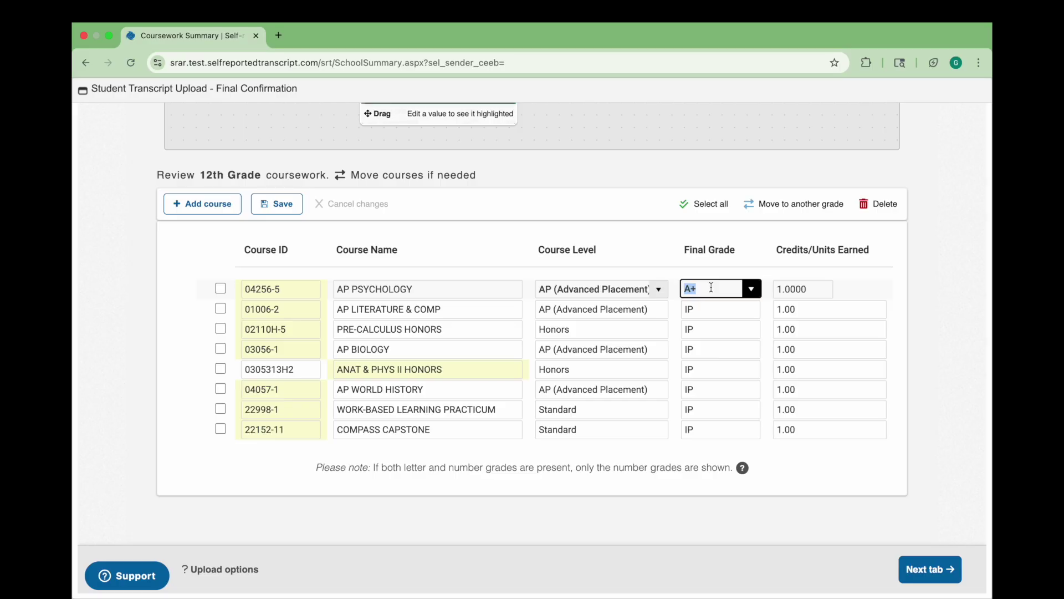
key(BackSpace)
text(IP)
key(Return)
click(275, 213)
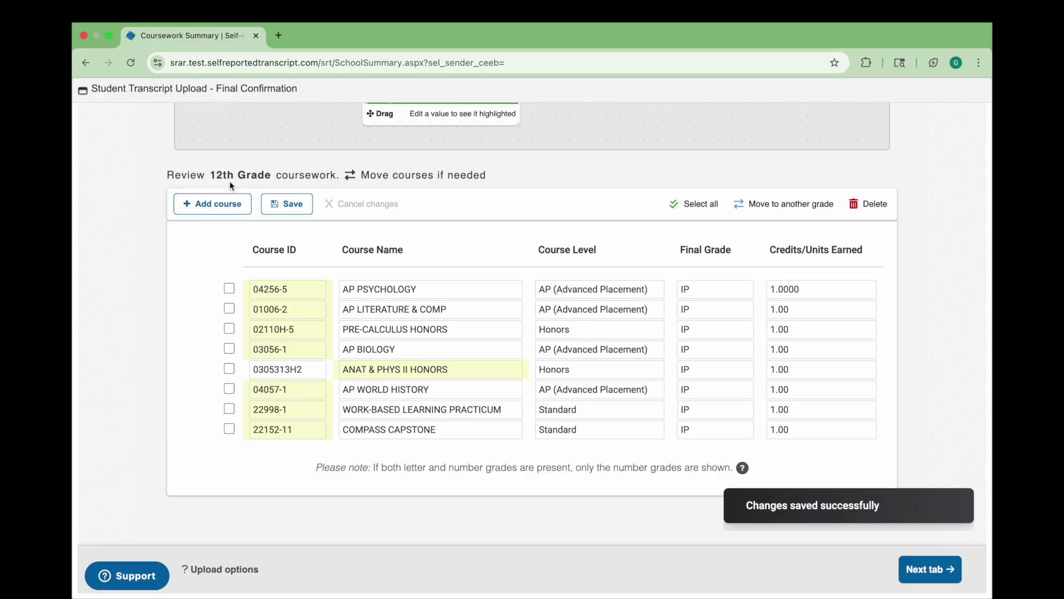
Add the 12th Grade course 1134-7 Ceramic Elective, Standard, IP, 0.50 credits.
click(229, 208)
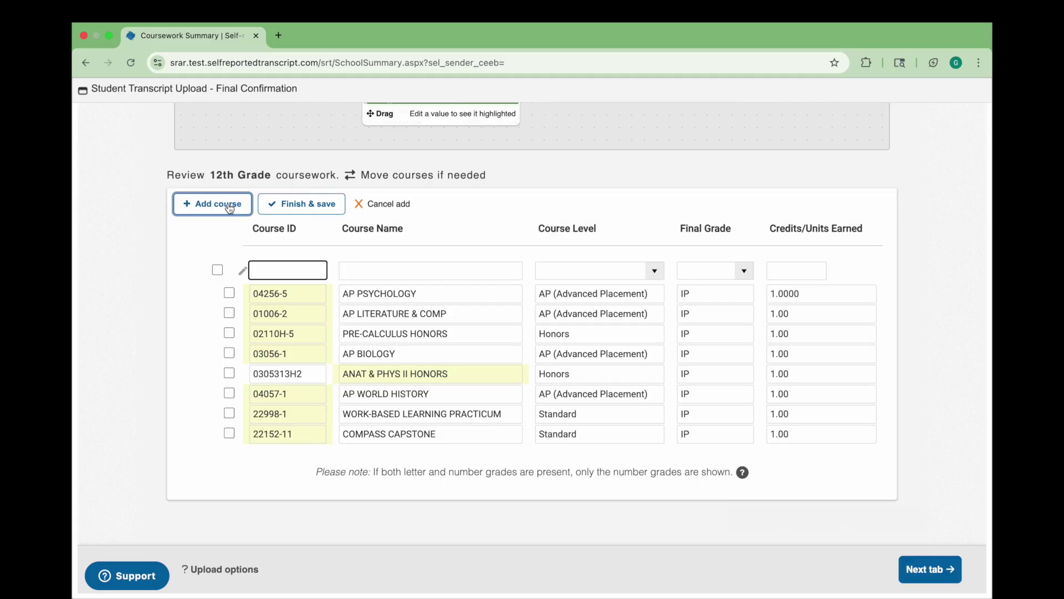
text(1134-7)
key(Tab)
text(Ceramic Elective)
key(Tab)
text(Standard)
key(Tab)
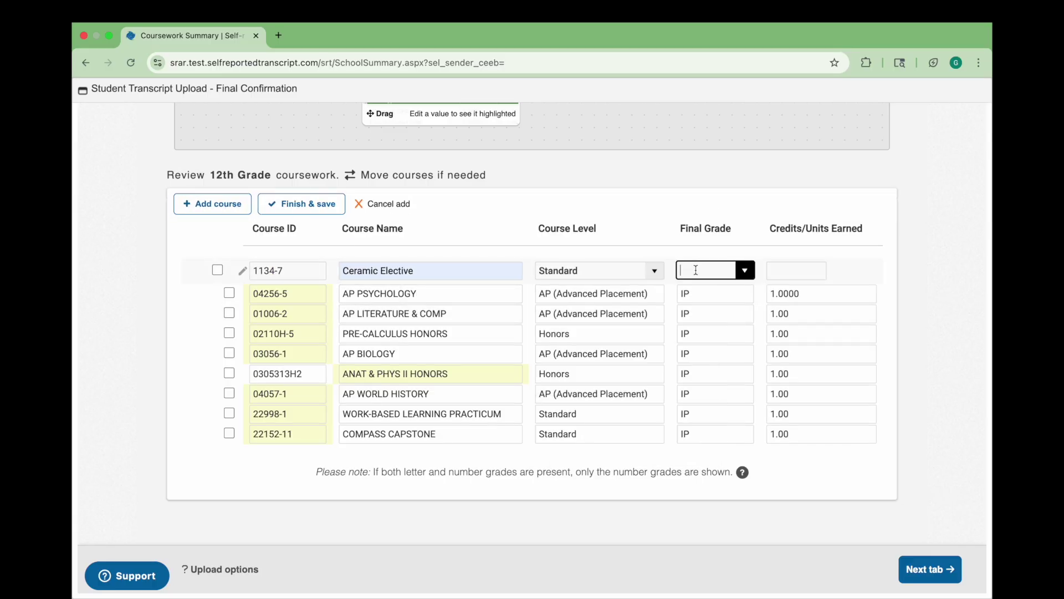
text(IP)
key(Tab)
text(0.50)
key(Return)
scroll(451, 223, up, 5)
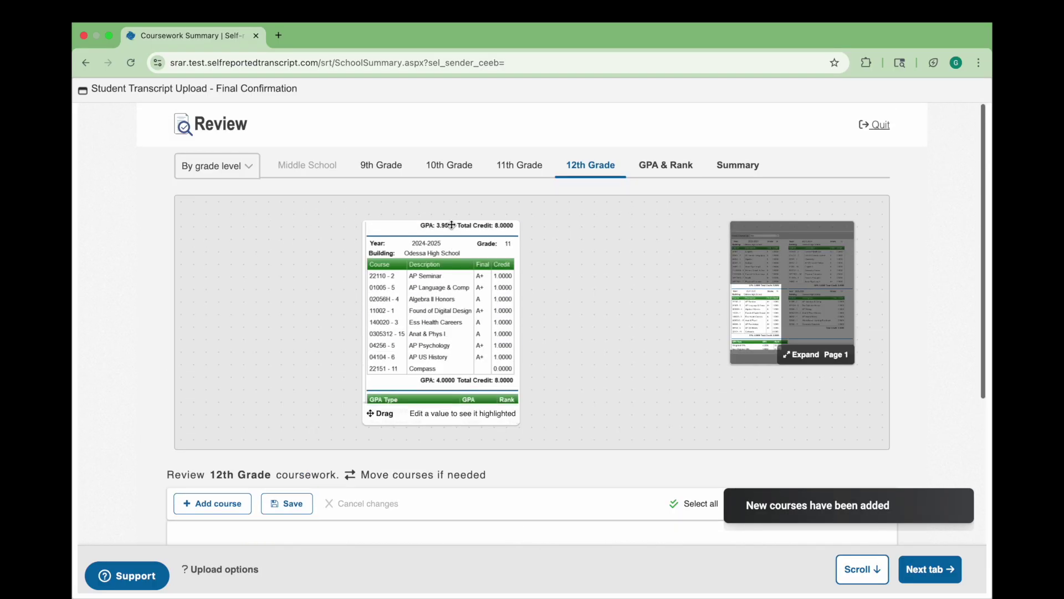
Mark the unweighted GPA as not reported by the school, keeping the 4.3690 weighted GPA.
click(657, 165)
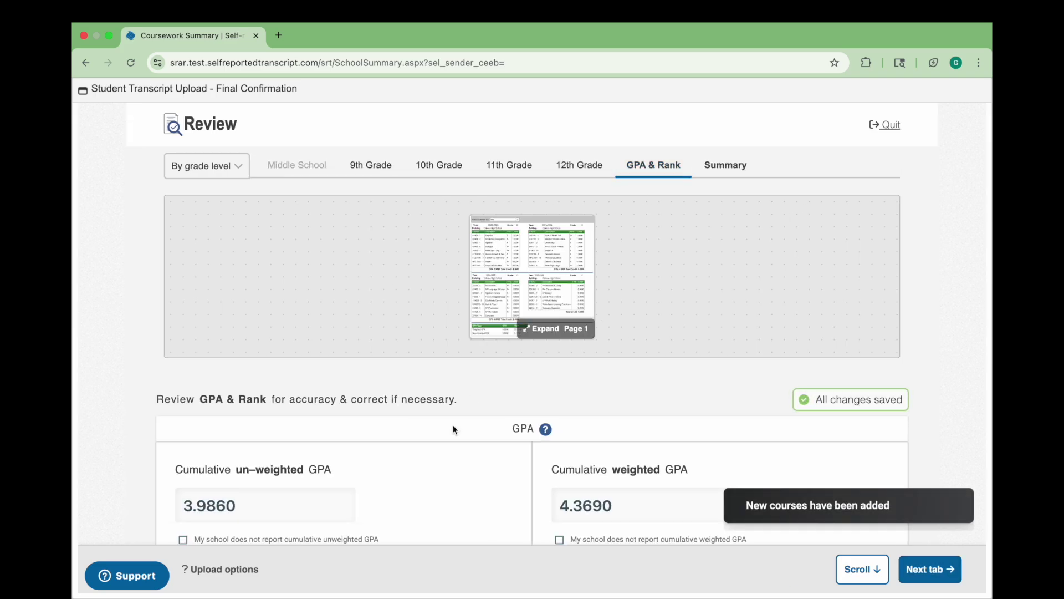
scroll(454, 427, down, 4)
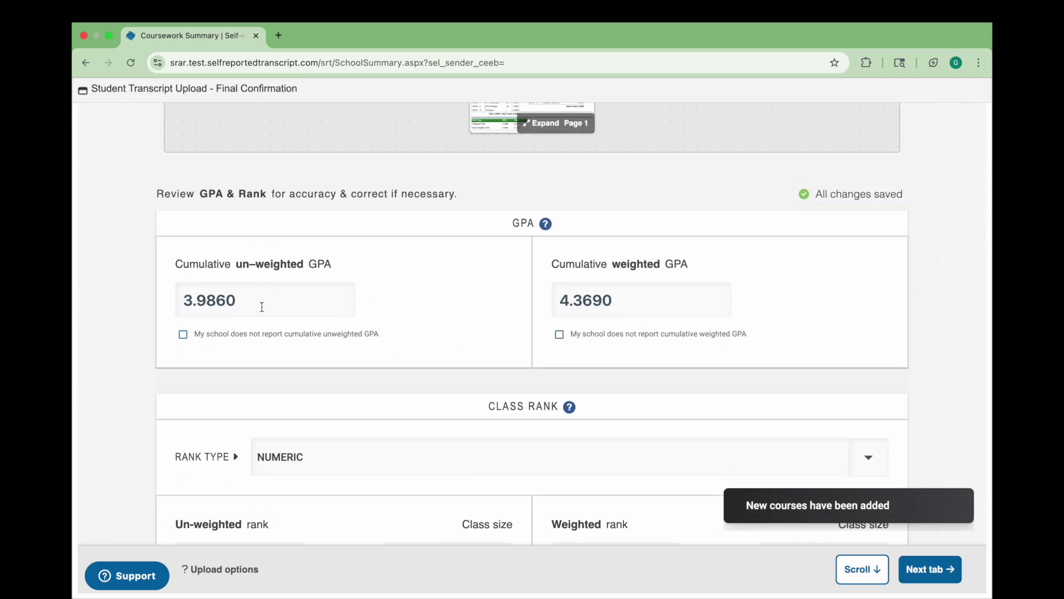
scroll(568, 347, down, 3)
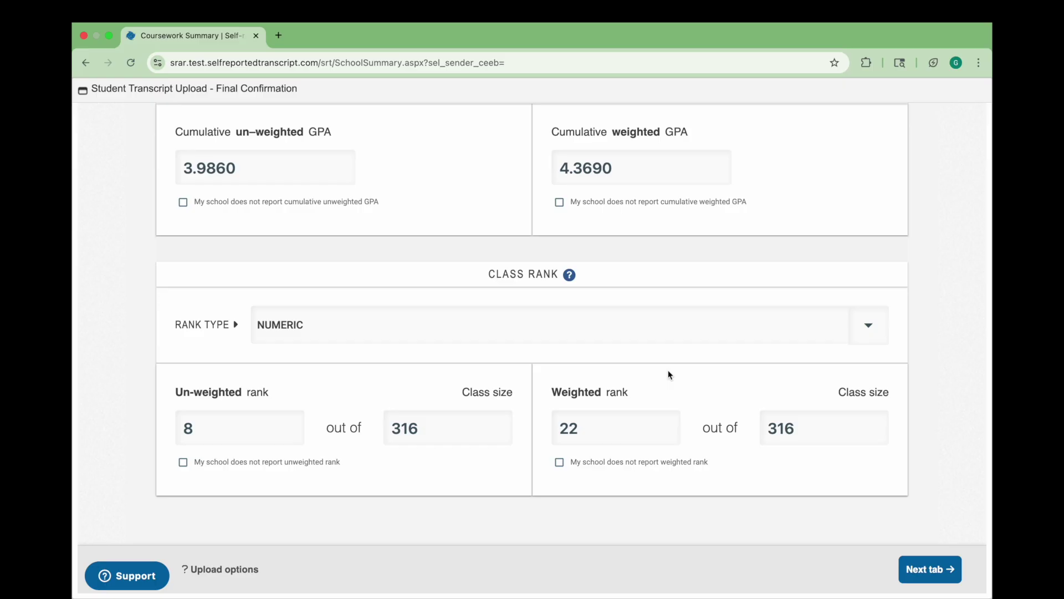
scroll(394, 273, up, 3)
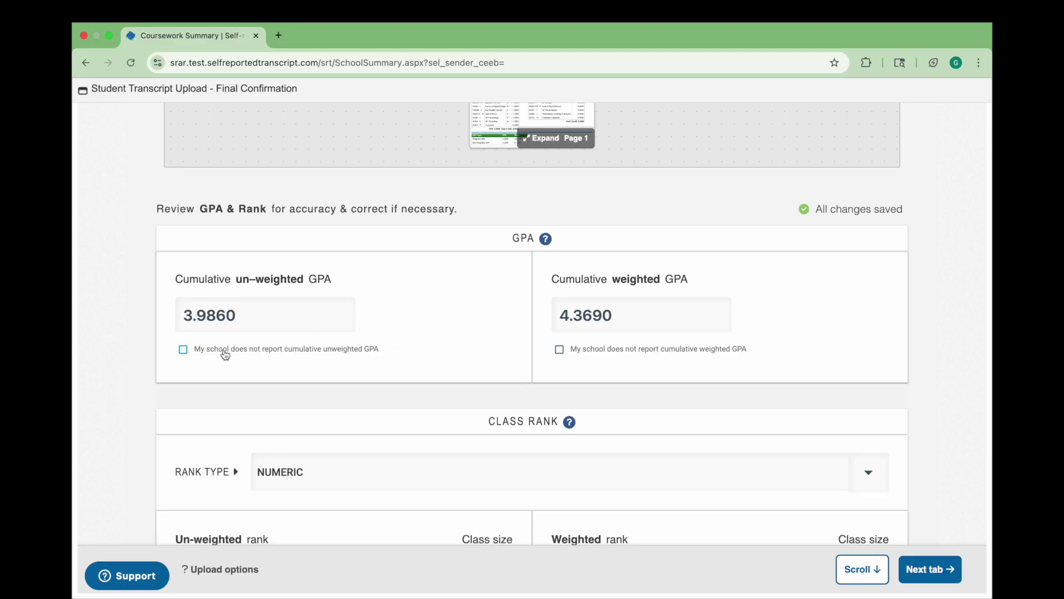
click(188, 351)
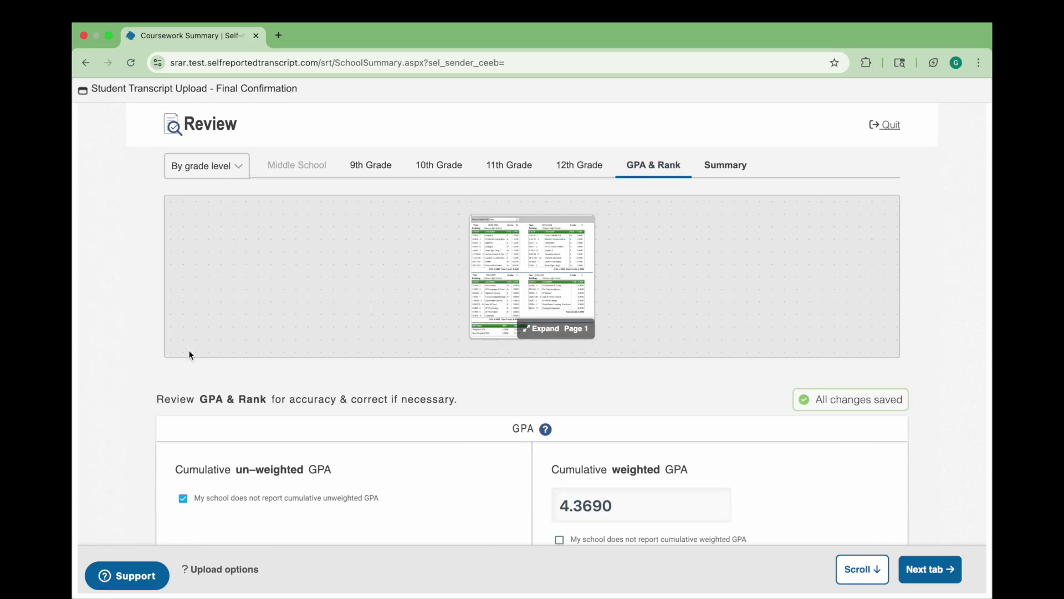
scroll(226, 428, down, 3)
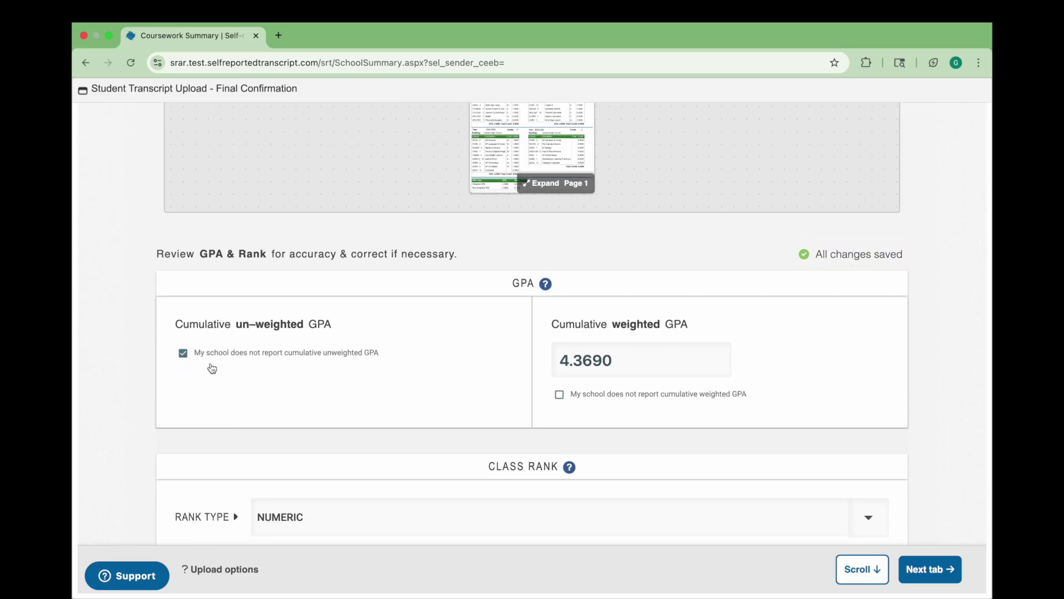
Advance to the coursework summary and review it down to the bottom.
click(916, 566)
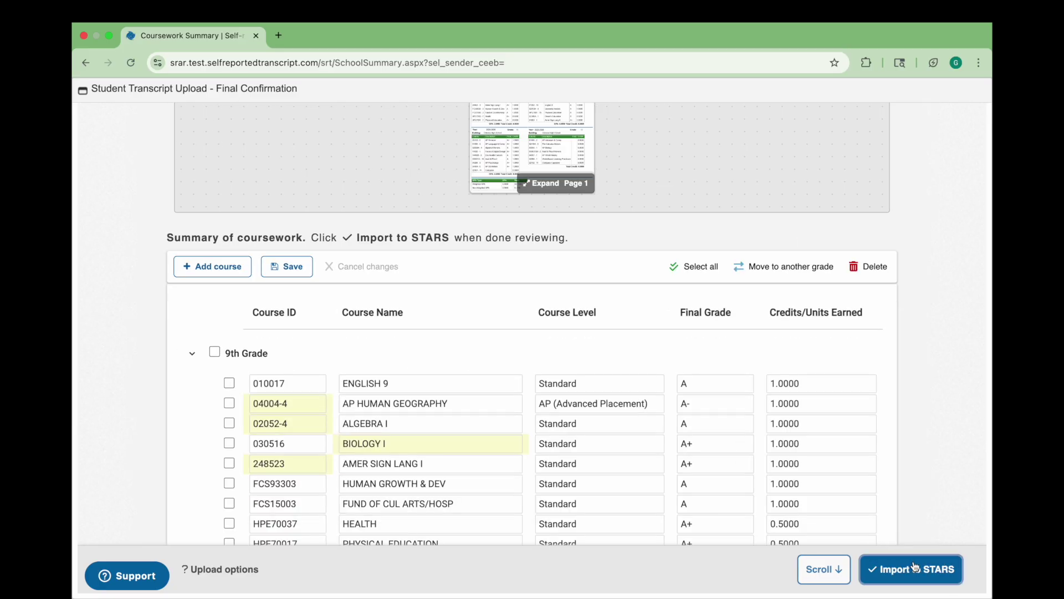
scroll(623, 501, down, 3)
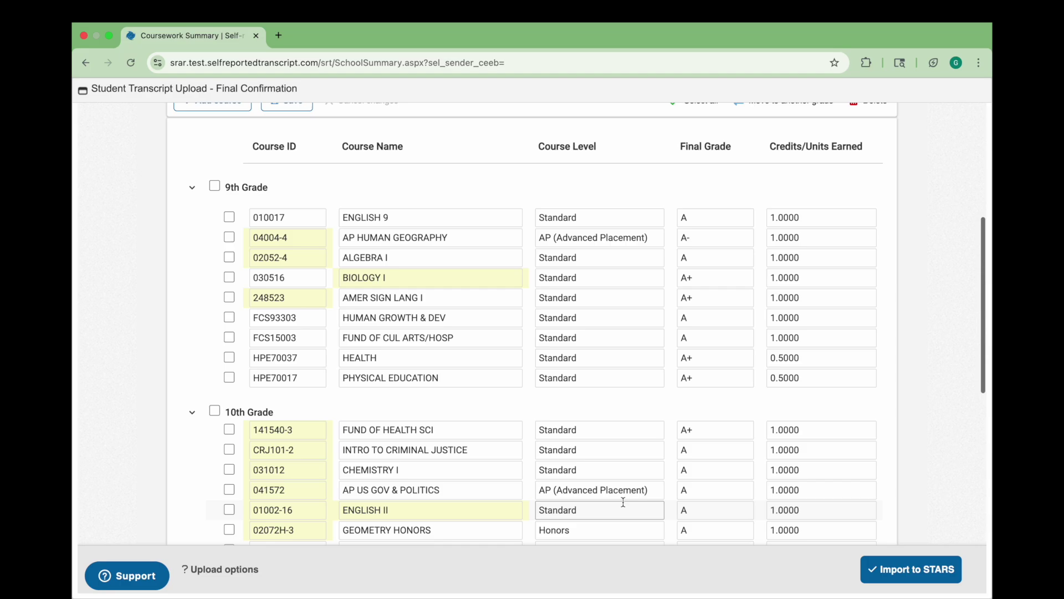
scroll(623, 502, down, 7)
scroll(623, 501, down, 3)
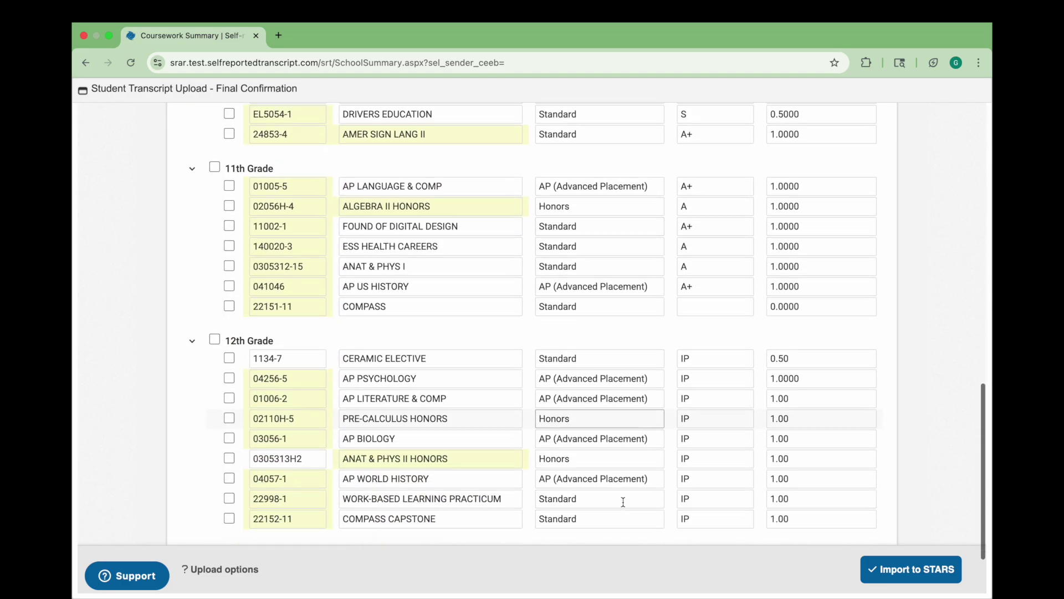
Confirm the coursework has been checked and submit the import to STARS.
click(879, 571)
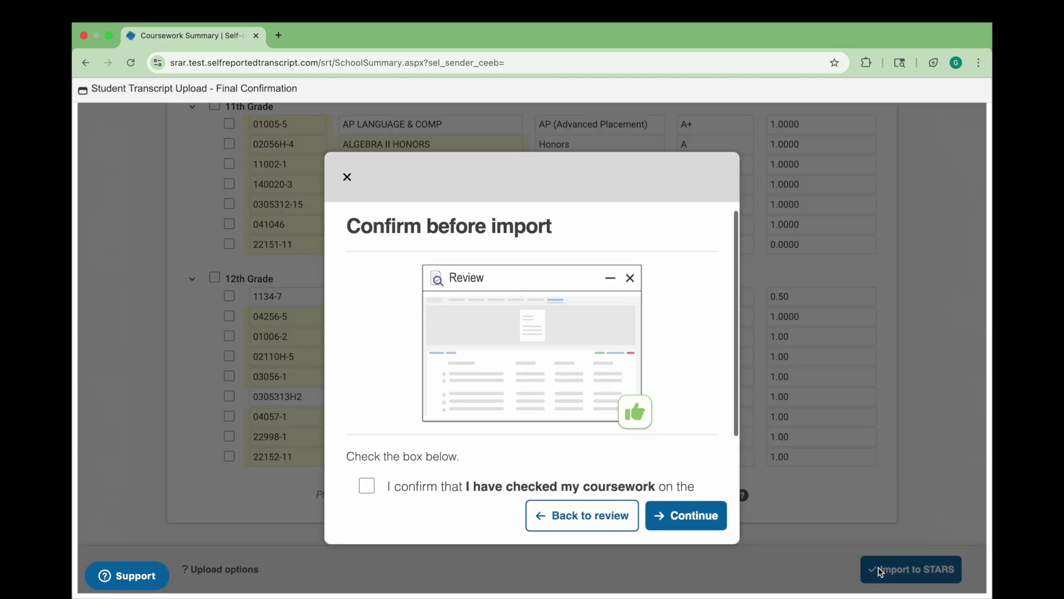
click(366, 486)
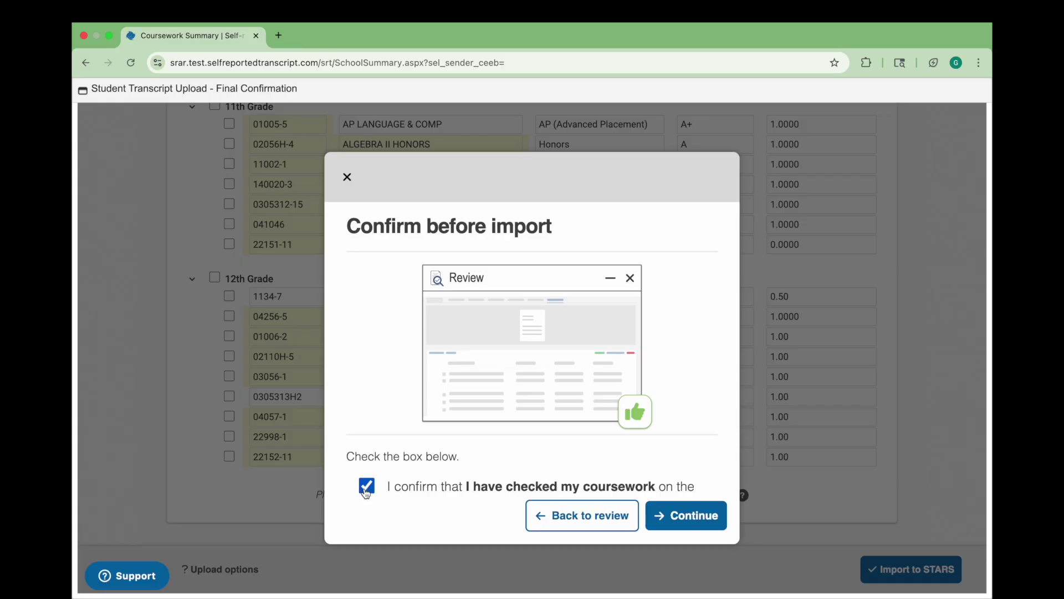
click(687, 513)
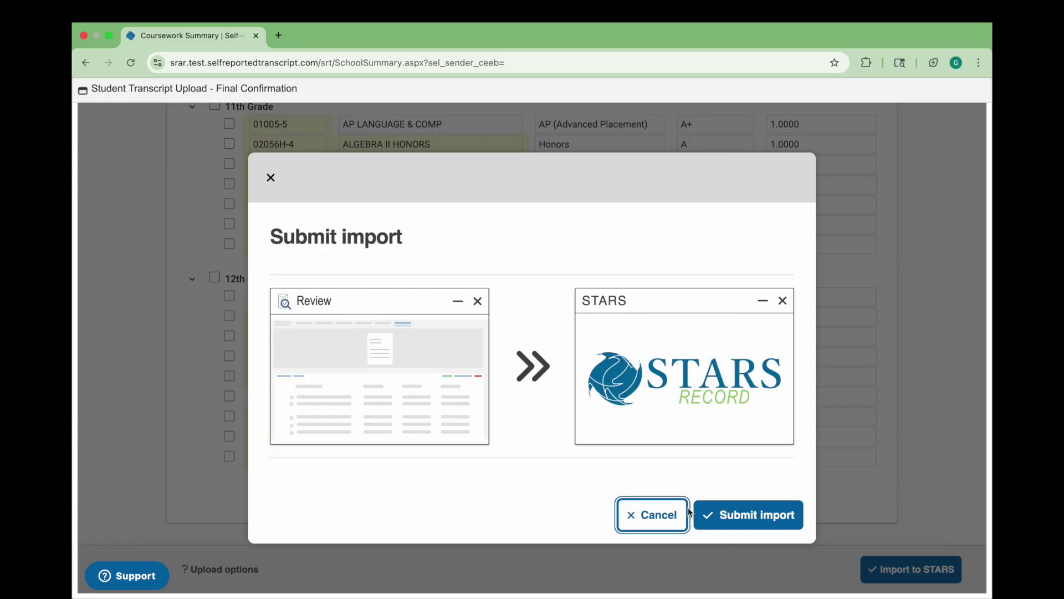
click(735, 514)
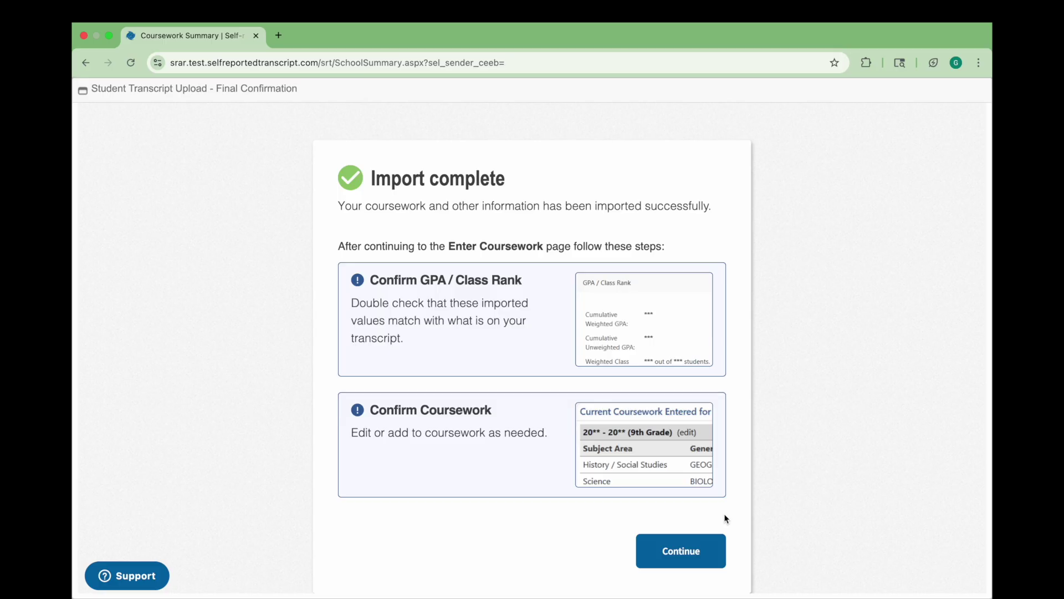
Review the imported 9th–12th grade courses on Enter Coursework, ending with the nine in-progress 2025–2026 courses.
click(680, 550)
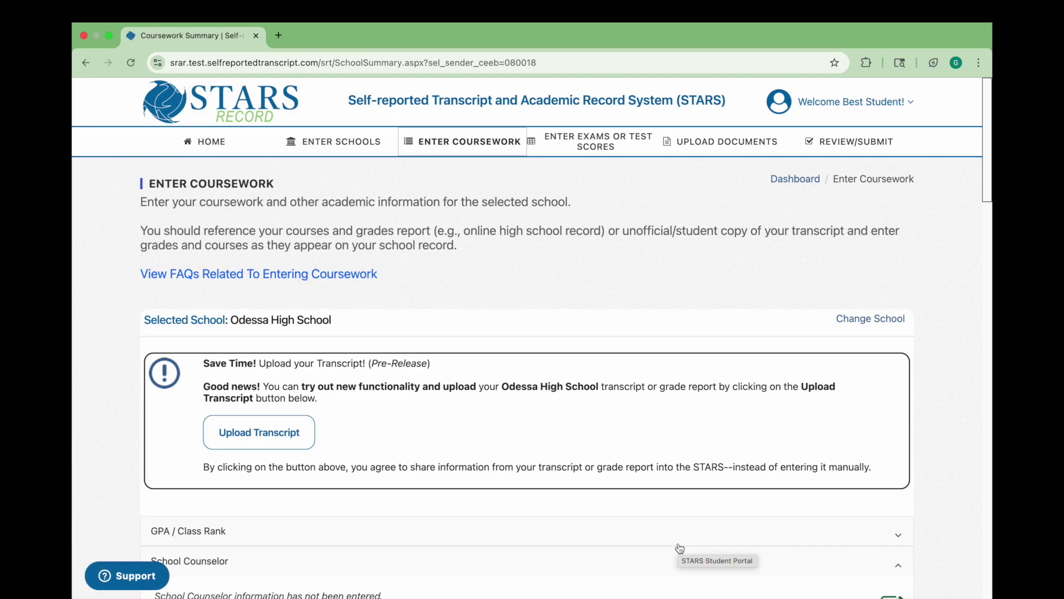
scroll(679, 547, down, 13)
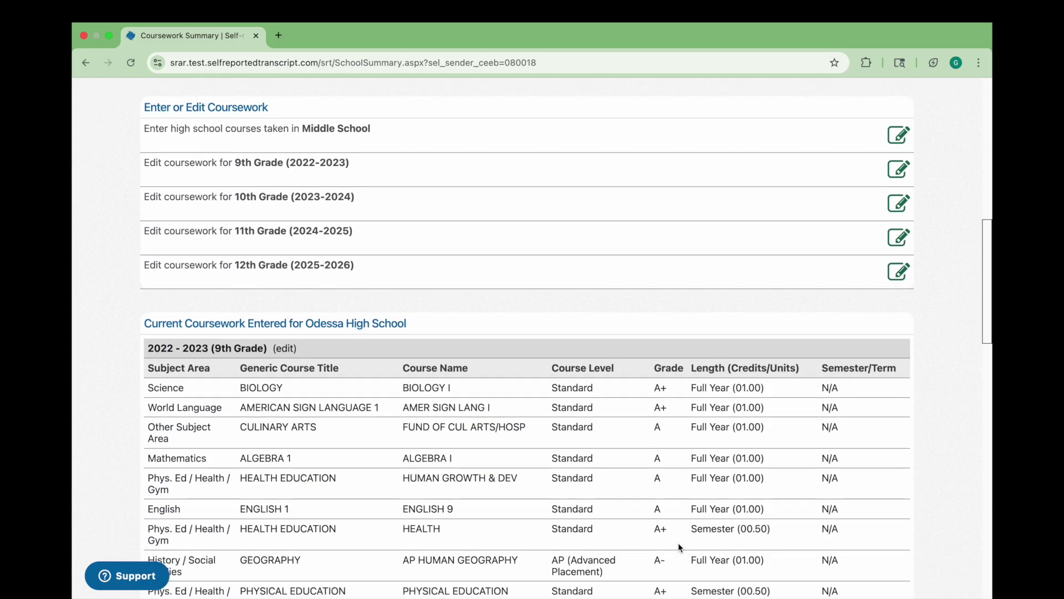
scroll(679, 548, down, 6)
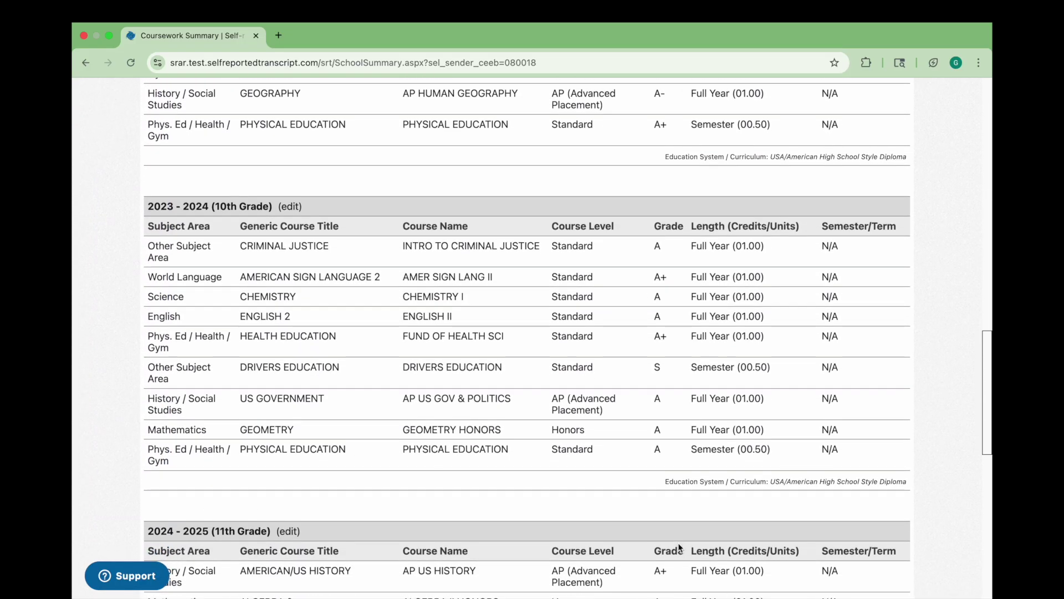
scroll(677, 542, down, 3)
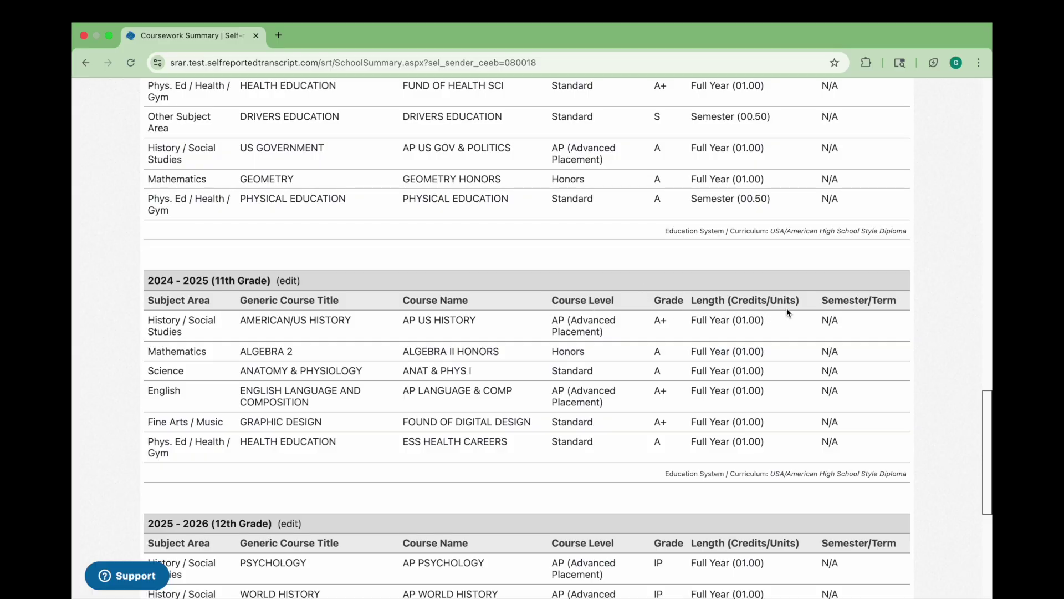
scroll(587, 410, down, 5)
scroll(586, 410, down, 4)
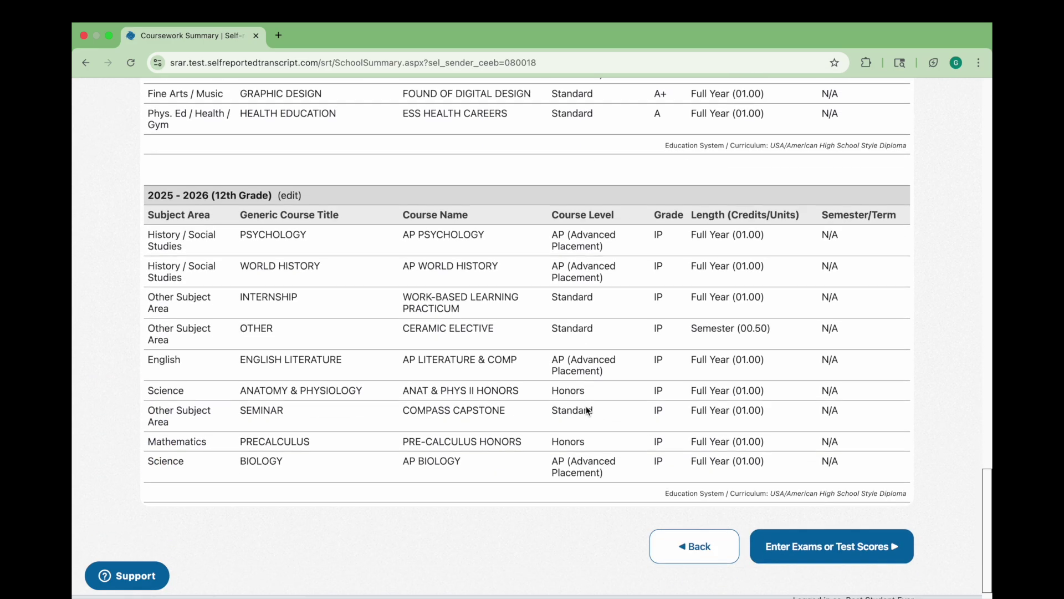